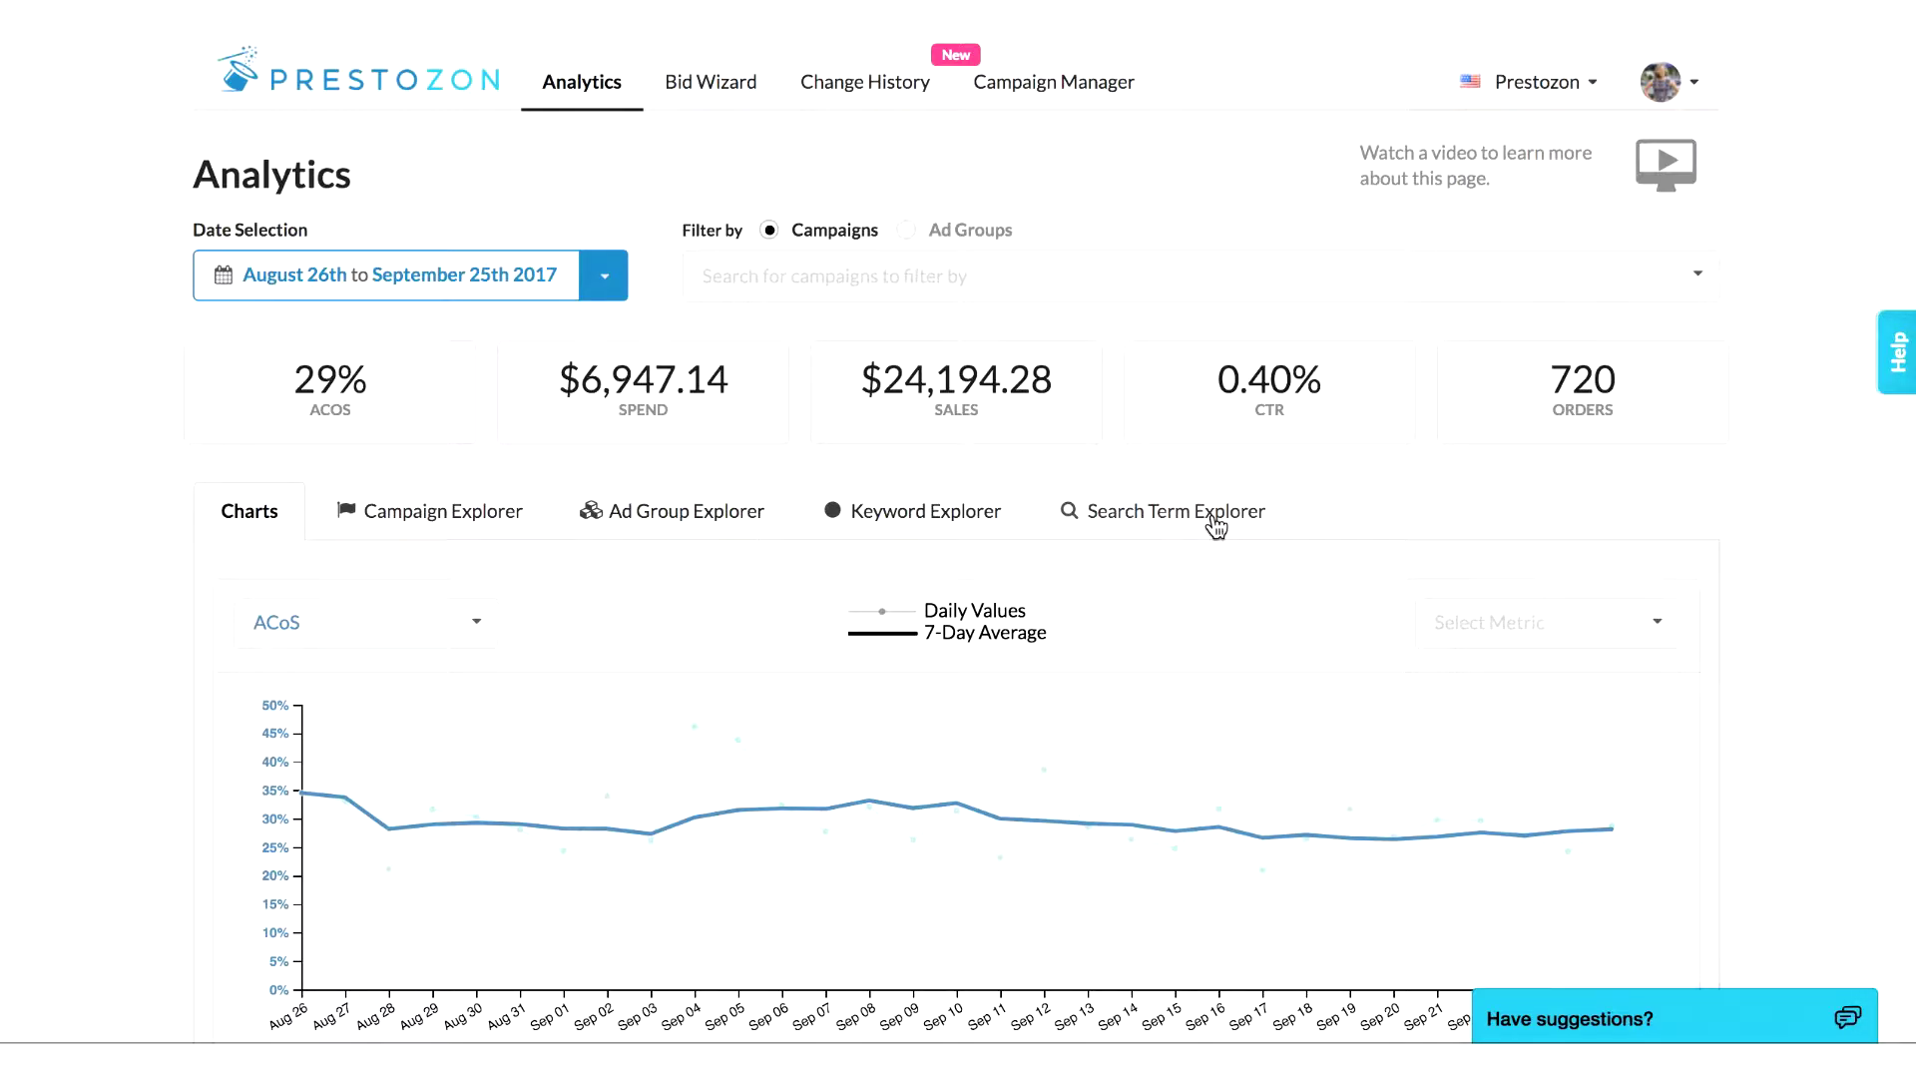
Look through the chart's second-line metric list and date range picker, leaving both unchanged
{"action": "scroll", "coordinate": [1216, 526], "scroll_direction": "down", "scroll_amount": 3}
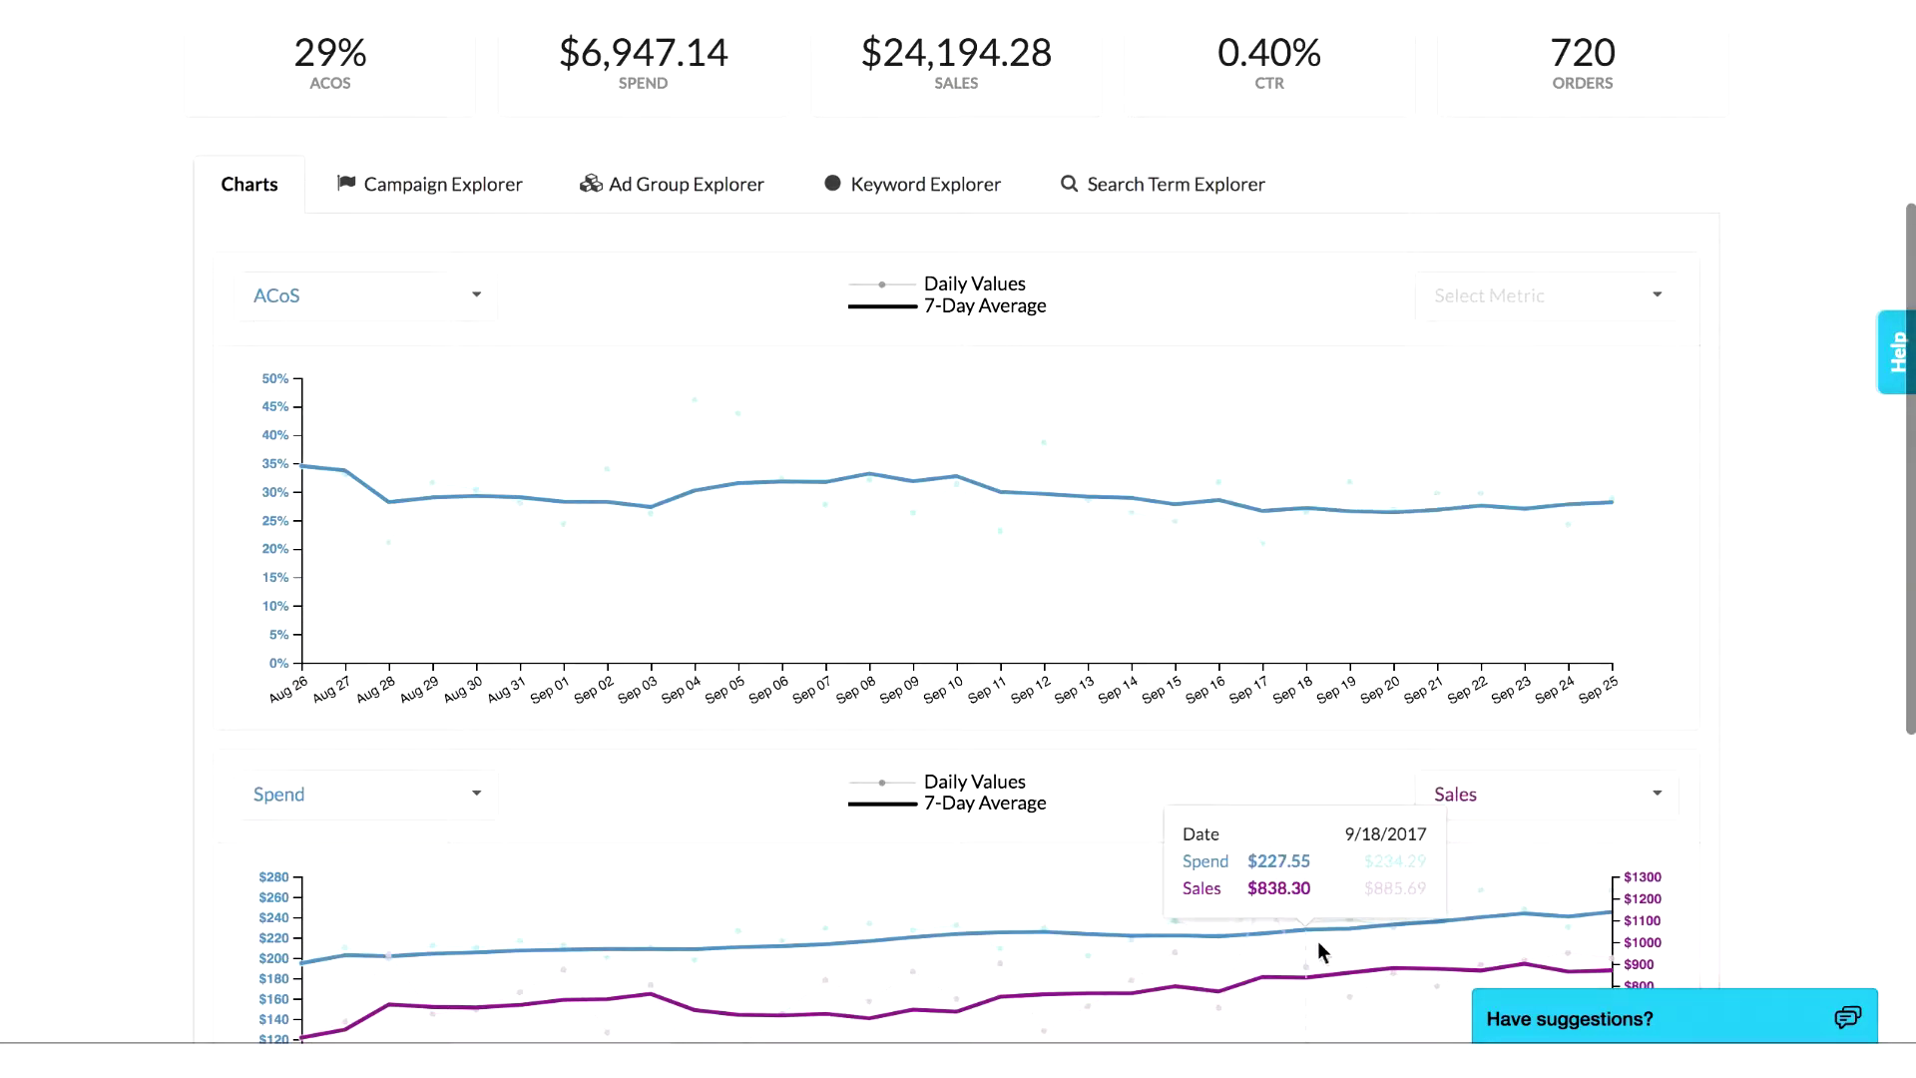
{"action": "left_click", "coordinate": [1636, 304]}
{"action": "scroll", "coordinate": [1617, 500], "scroll_direction": "down", "scroll_amount": 1}
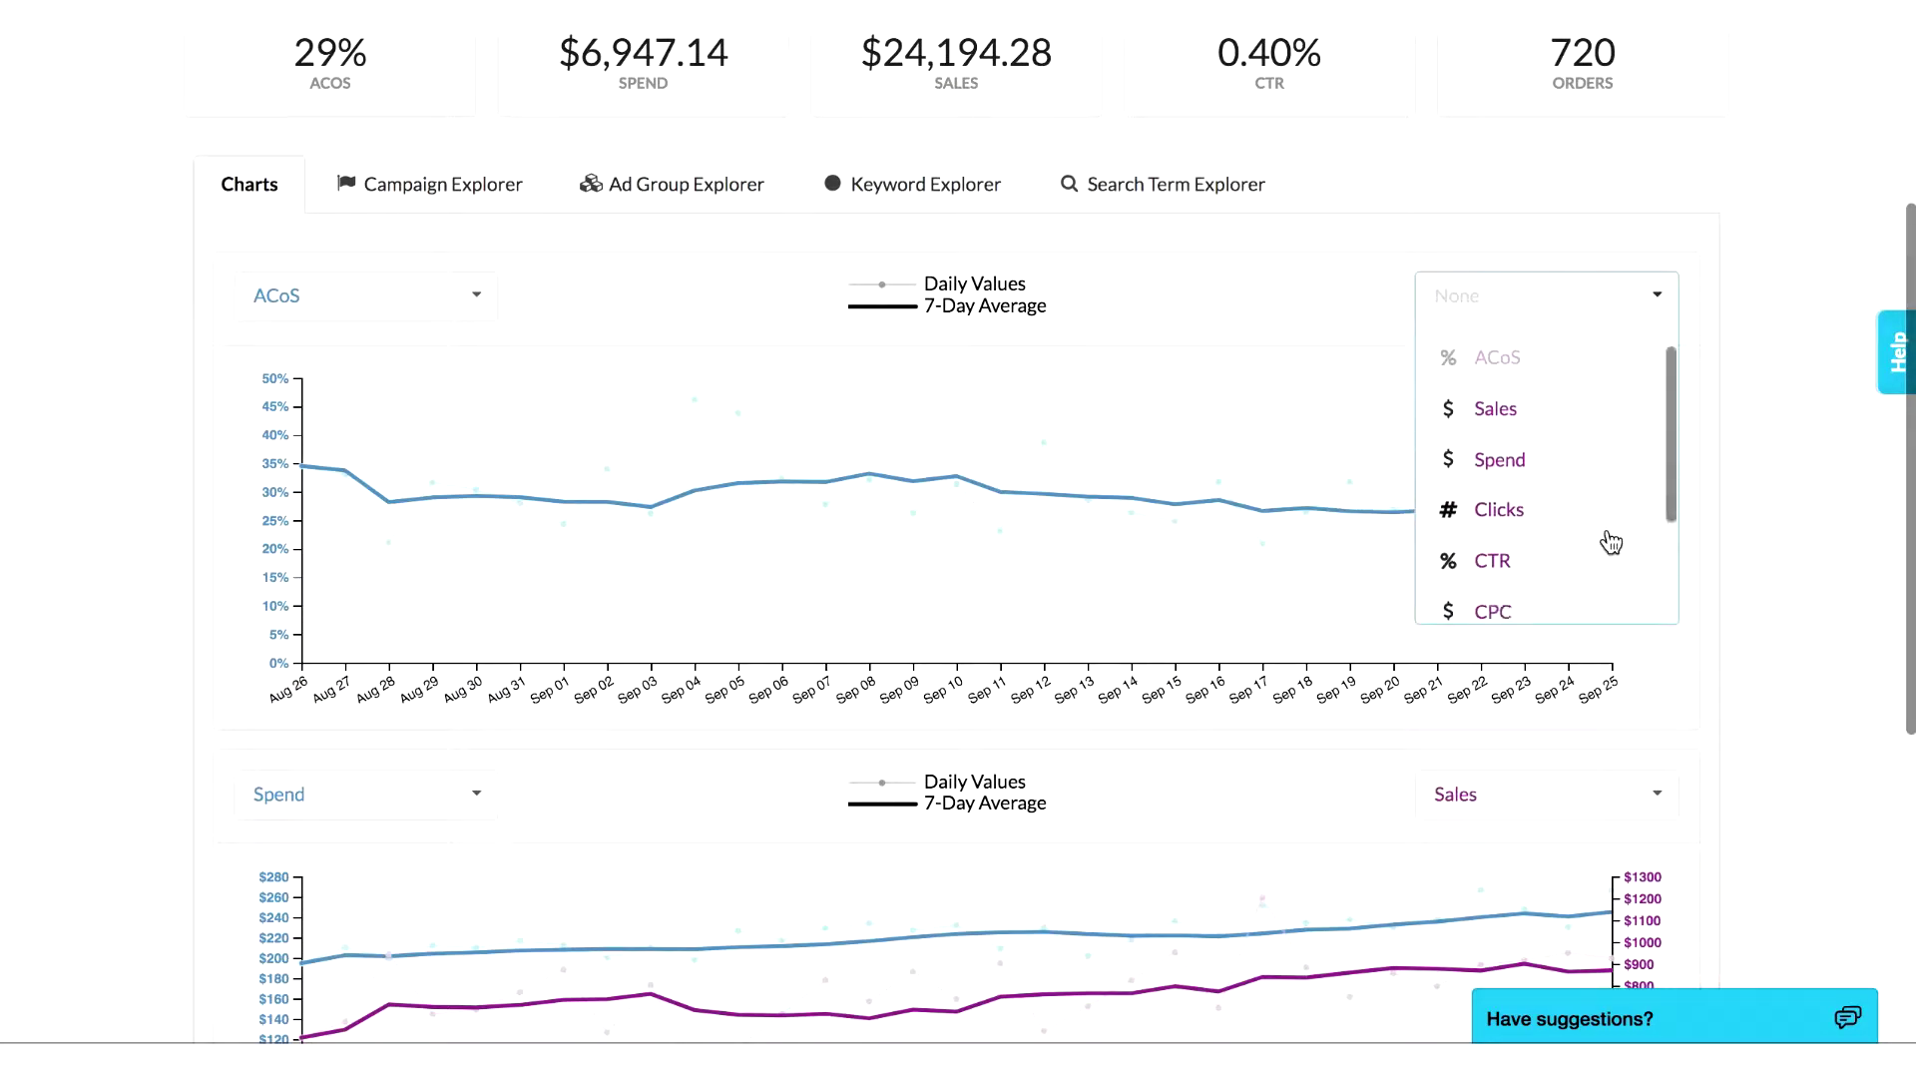
{"action": "scroll", "coordinate": [1610, 529], "scroll_direction": "down", "scroll_amount": 1}
{"action": "scroll", "coordinate": [1611, 541], "scroll_direction": "down", "scroll_amount": 2}
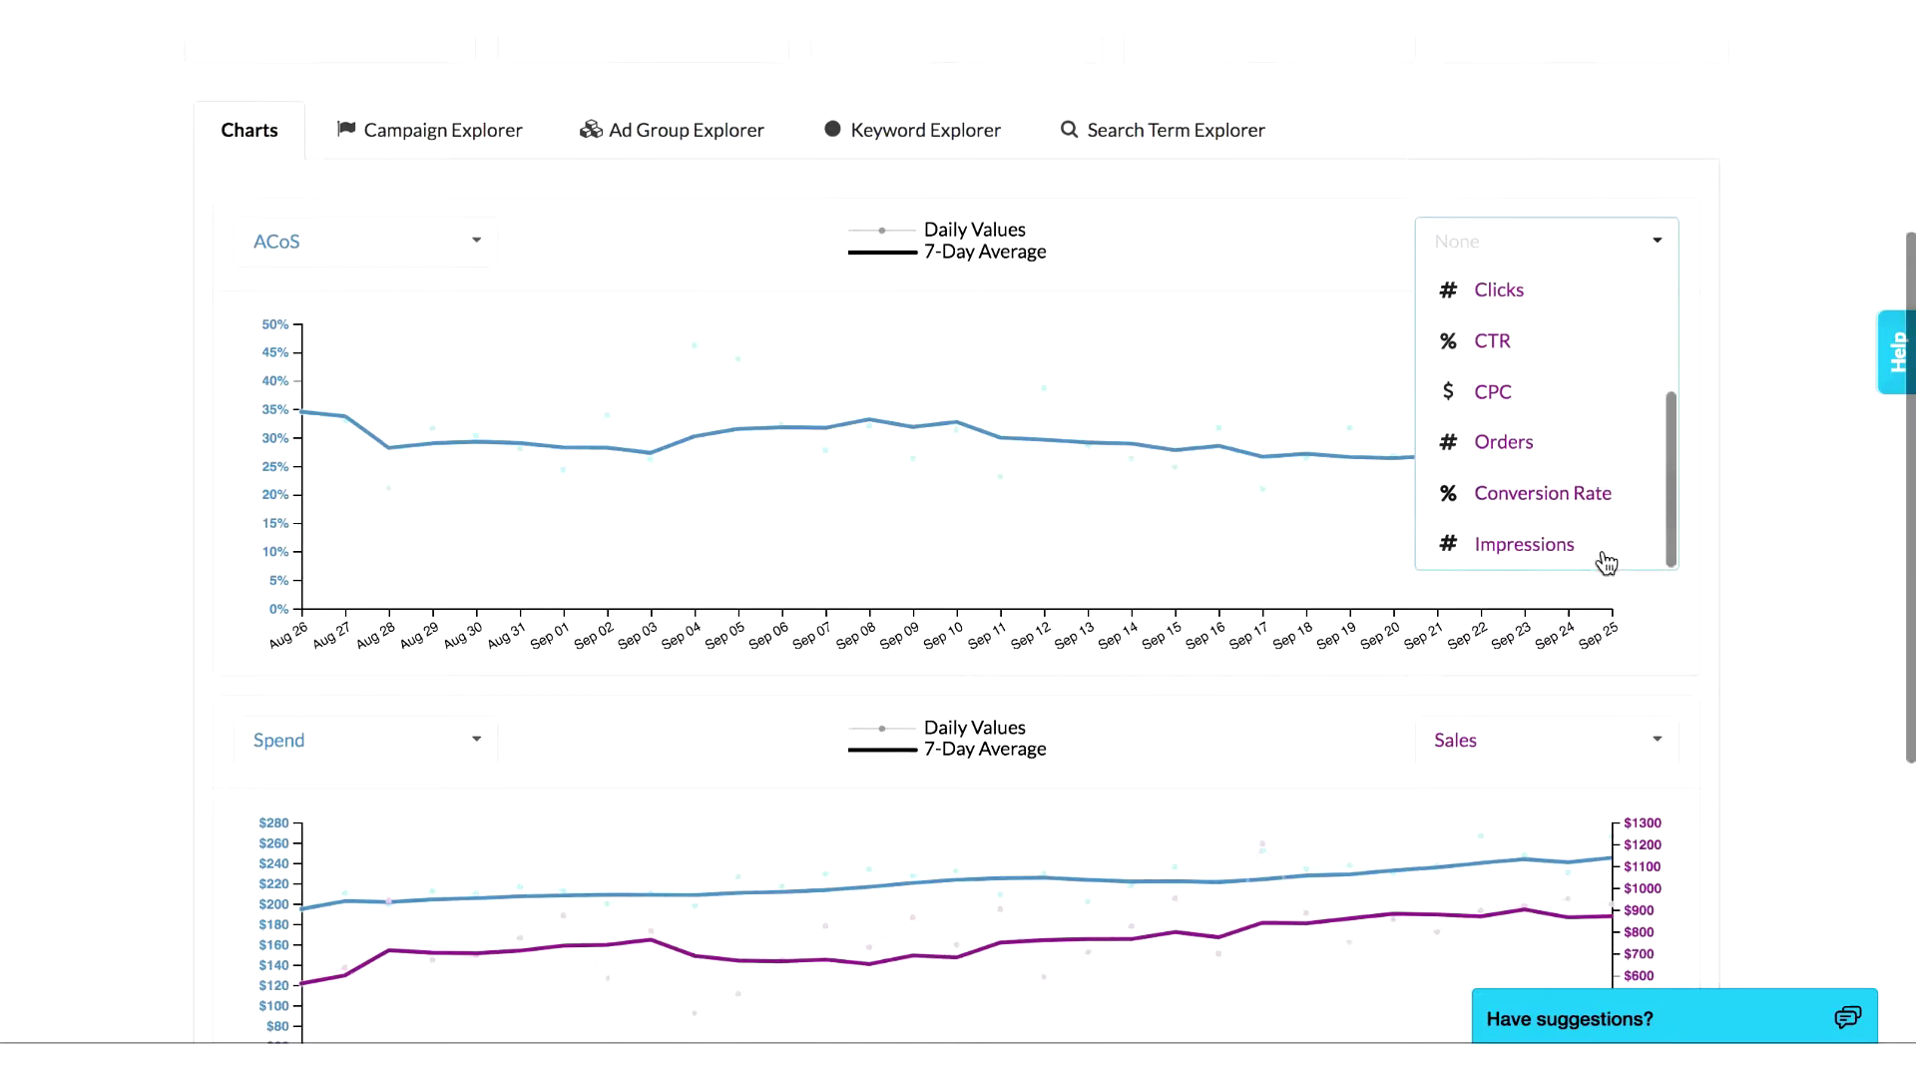
{"action": "left_click", "coordinate": [1728, 523]}
{"action": "scroll", "coordinate": [1729, 523], "scroll_direction": "up", "scroll_amount": 4}
{"action": "scroll", "coordinate": [1729, 523], "scroll_direction": "up", "scroll_amount": 4}
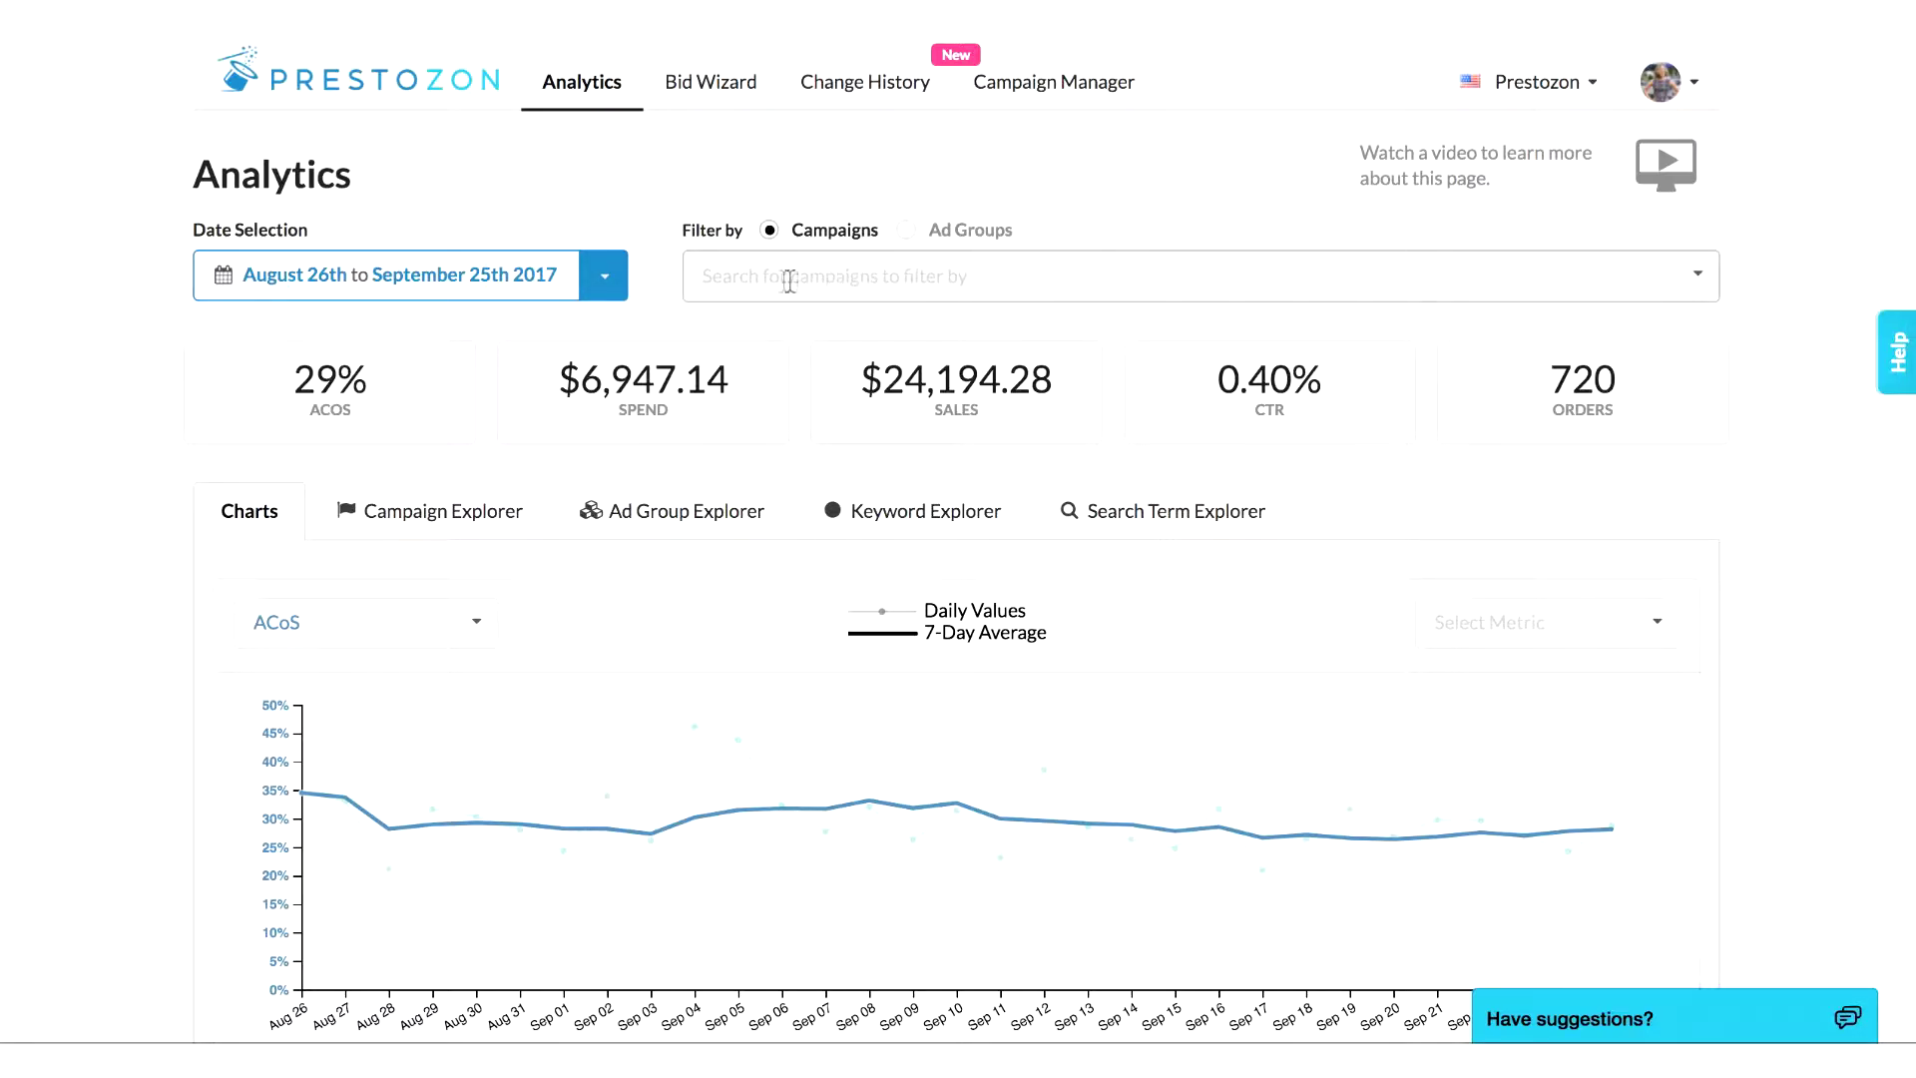
{"action": "left_click", "coordinate": [611, 282]}
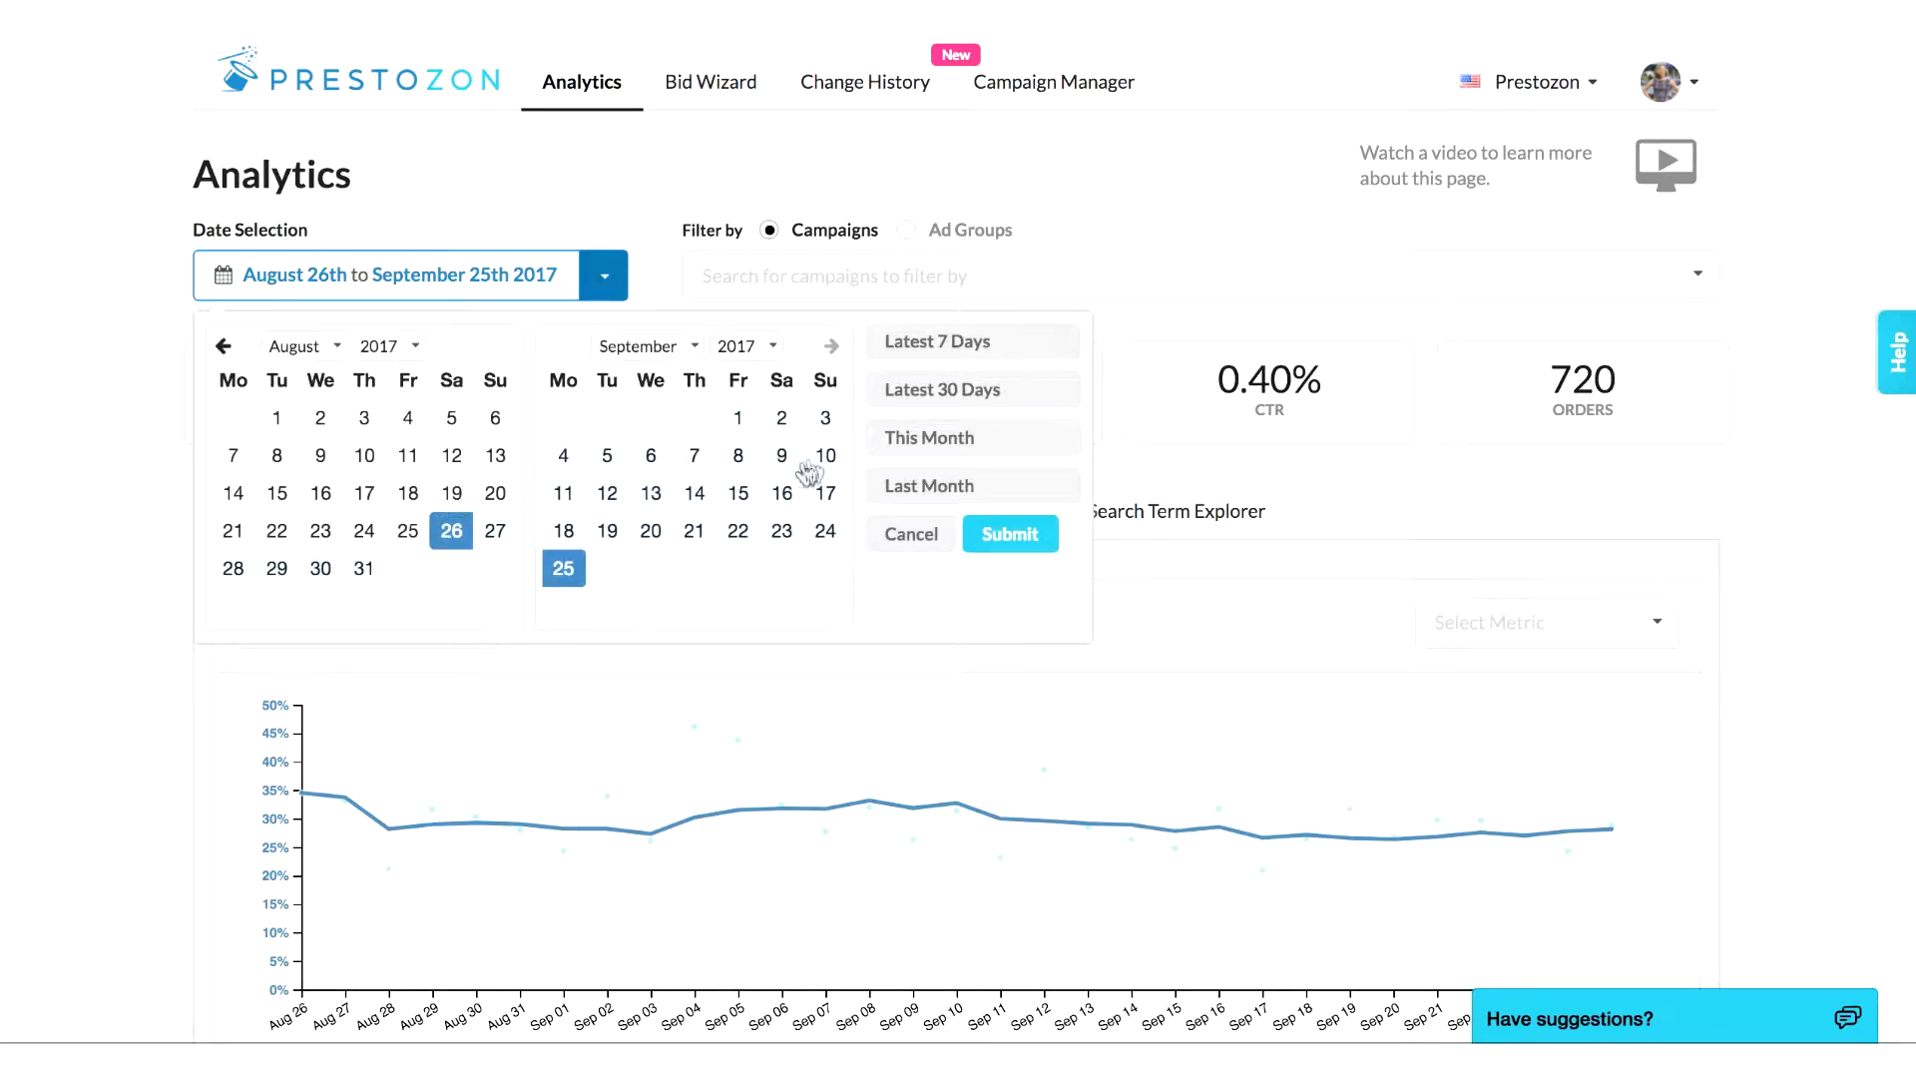
{"action": "left_click", "coordinate": [911, 534]}
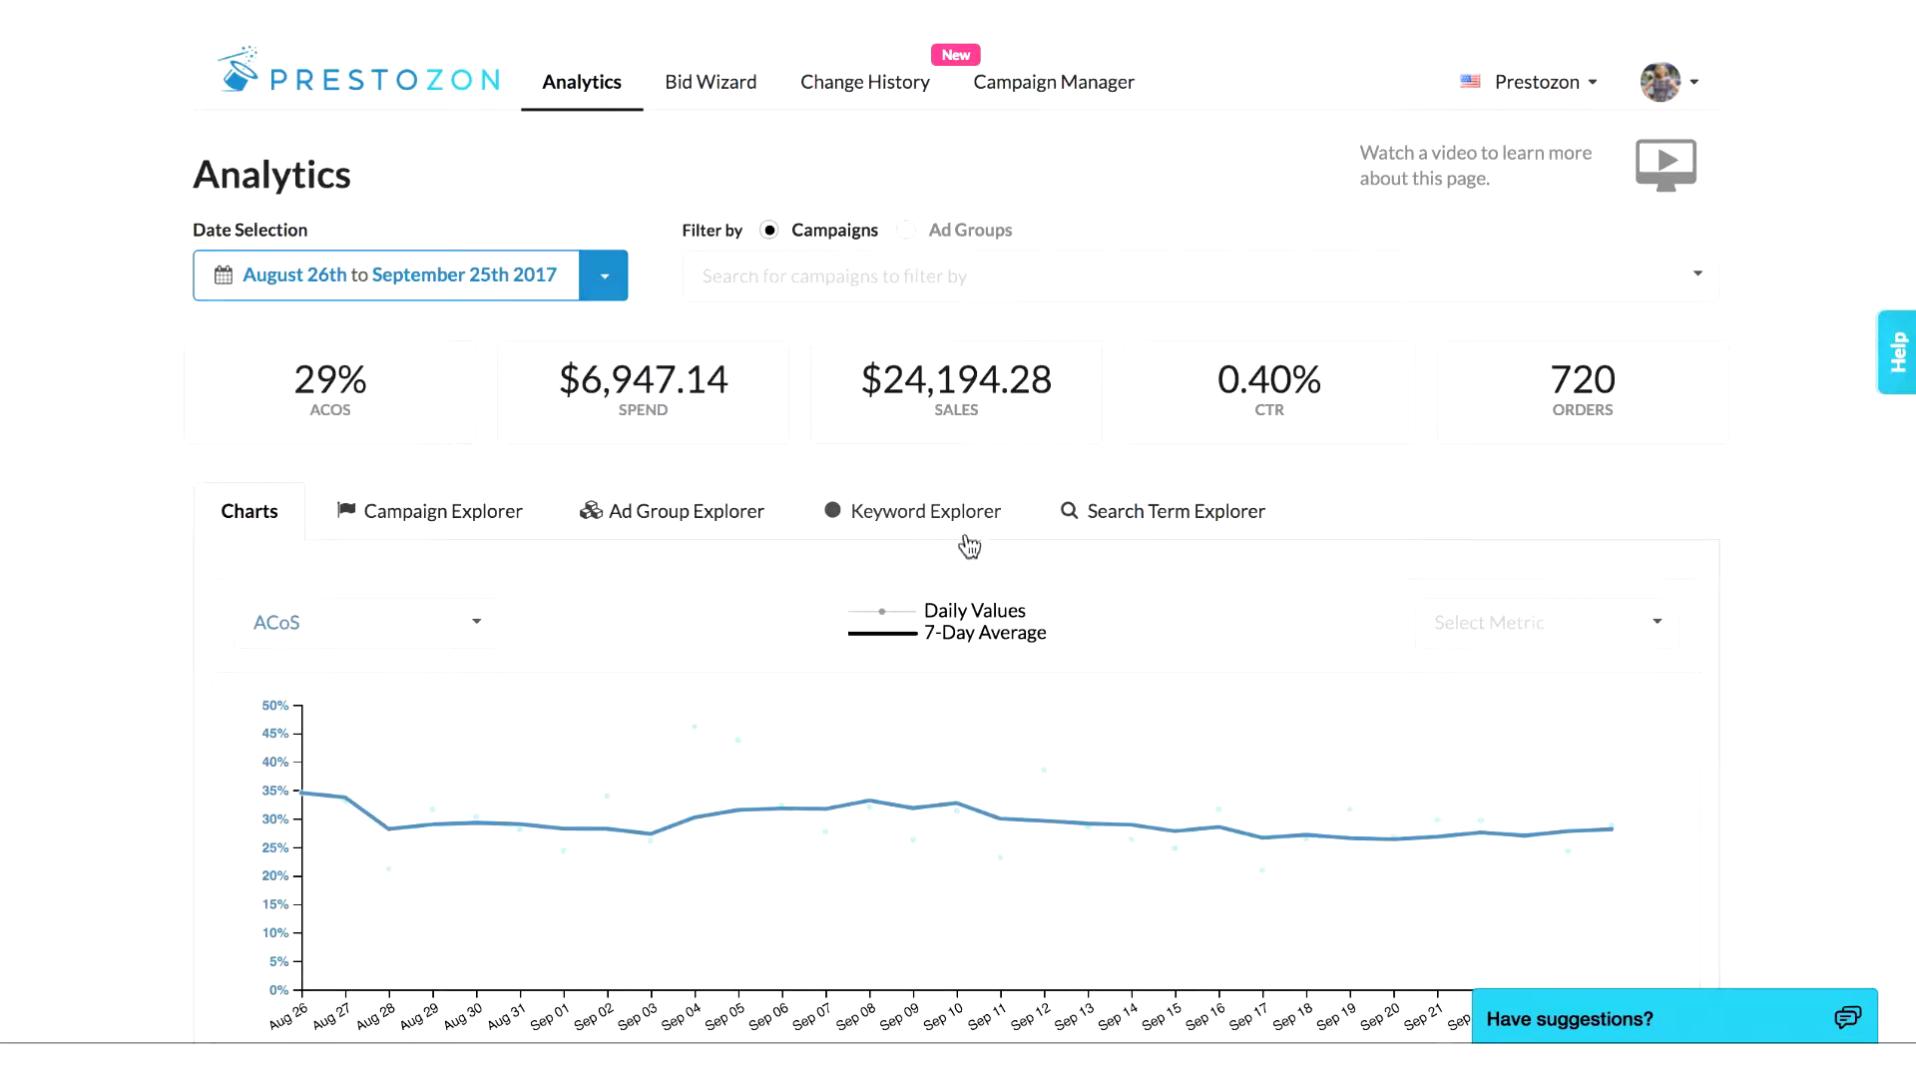
Show the Campaign Explorer table sorted by spend, highest first
{"action": "left_click", "coordinate": [433, 507]}
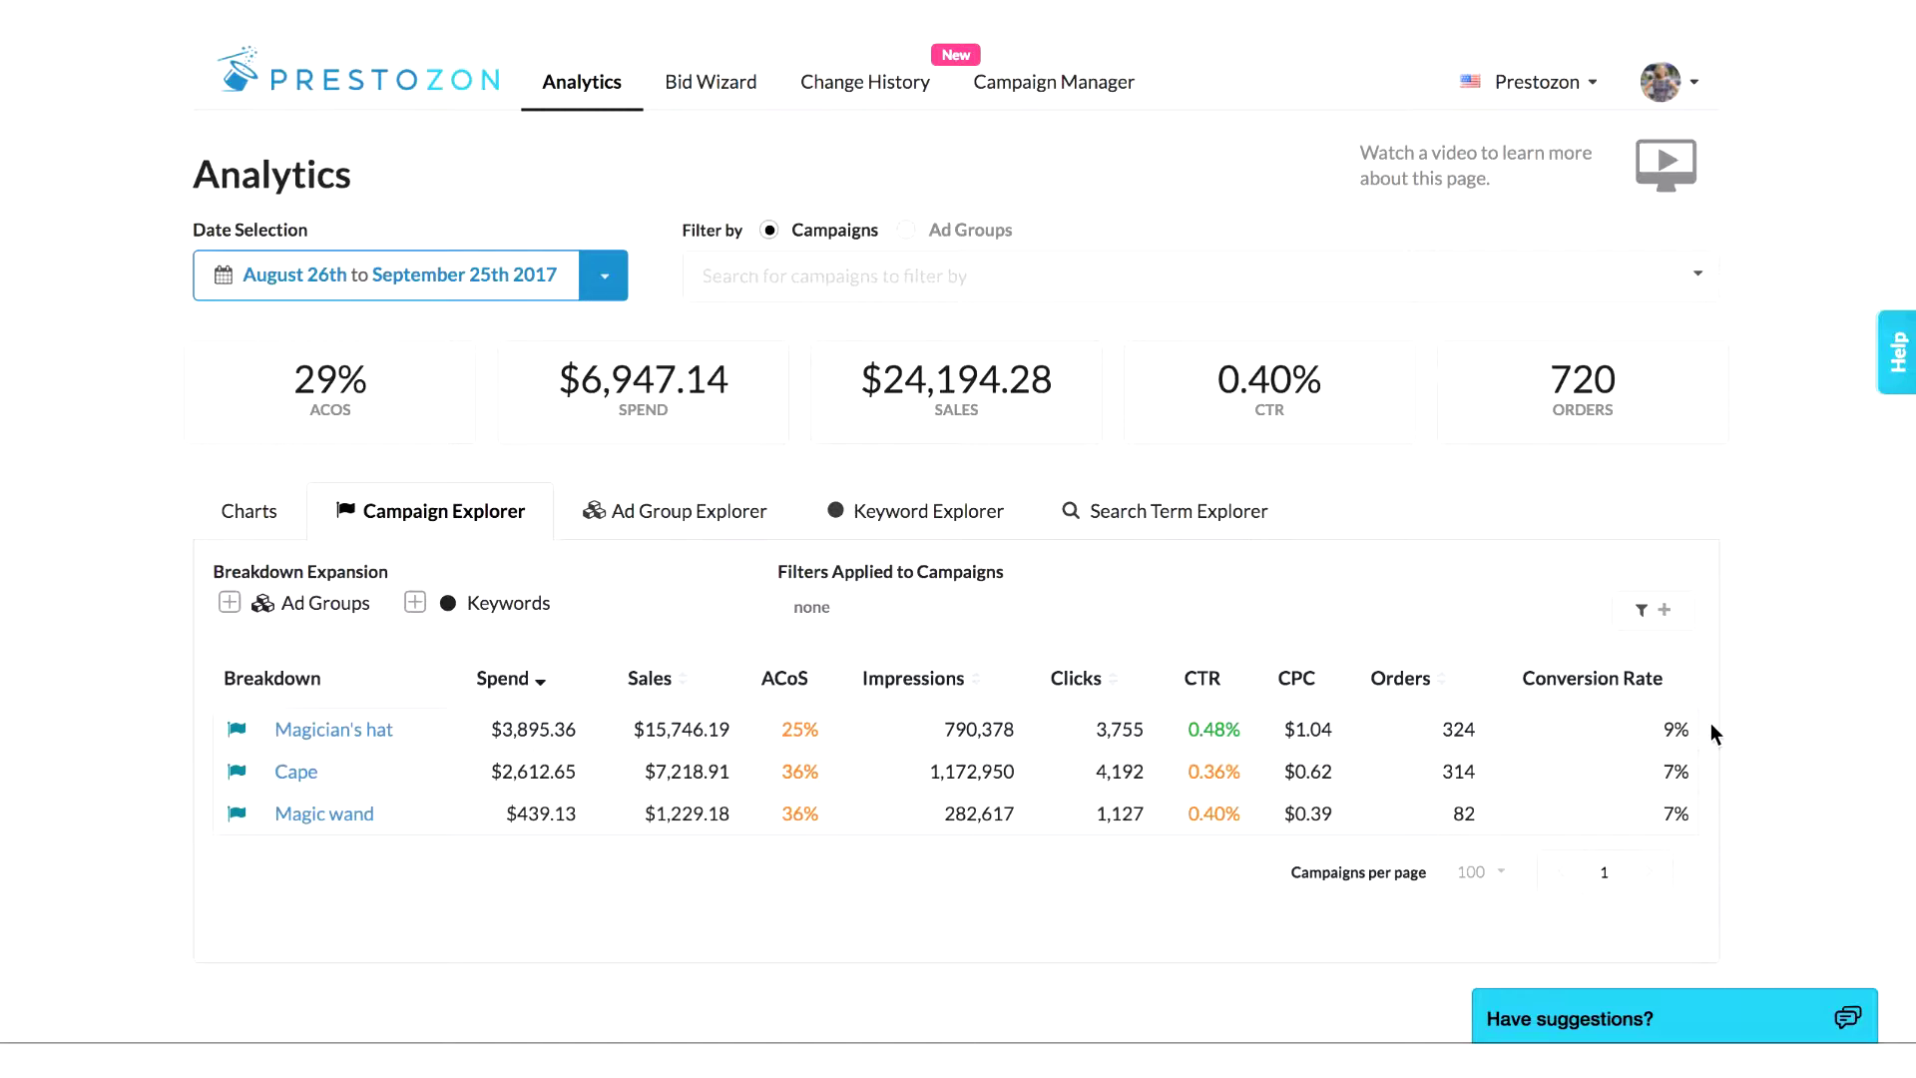
{"action": "left_click", "coordinate": [537, 682]}
{"action": "left_click", "coordinate": [537, 683]}
Expand campaigns into ad groups and keywords, then drill into the Wand - Exact ad group
{"action": "left_click", "coordinate": [267, 604]}
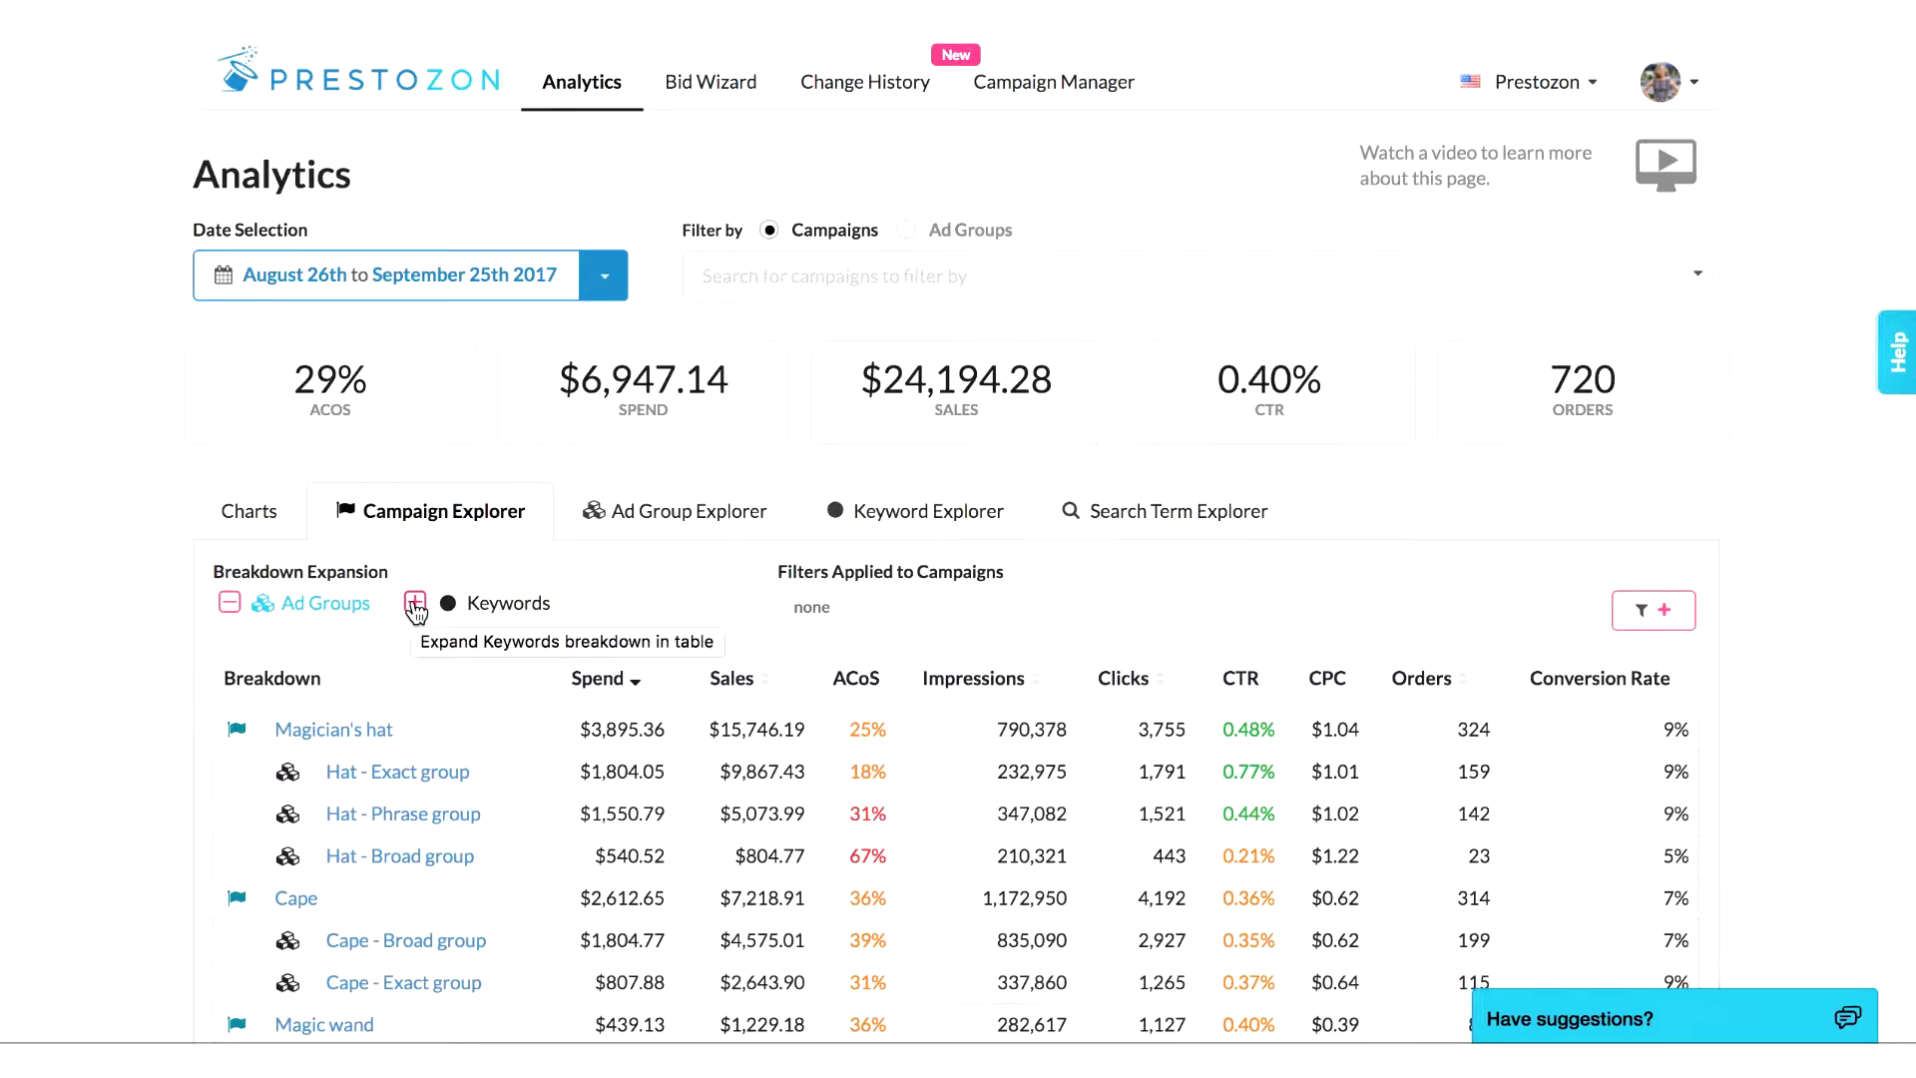
{"action": "left_click", "coordinate": [416, 604]}
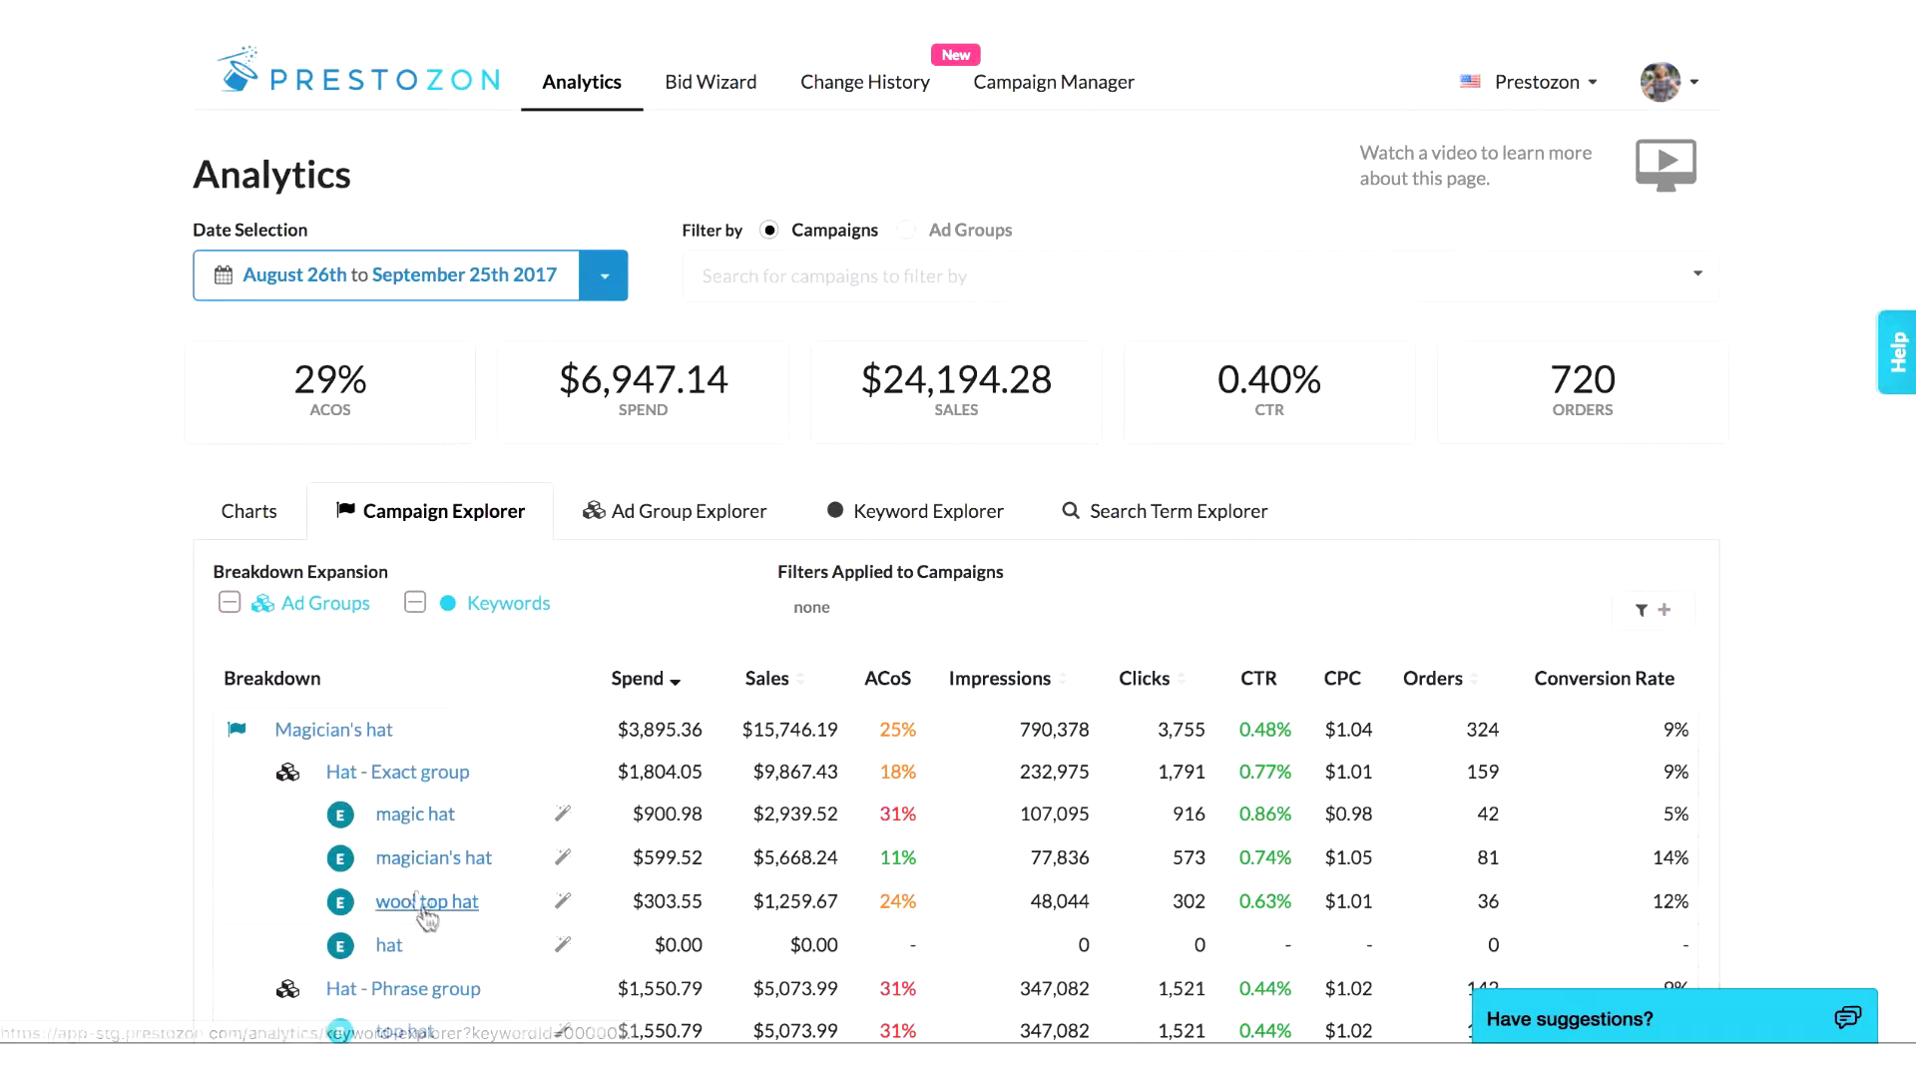
{"action": "scroll", "coordinate": [483, 942], "scroll_direction": "down", "scroll_amount": 2}
{"action": "scroll", "coordinate": [483, 942], "scroll_direction": "down", "scroll_amount": 3}
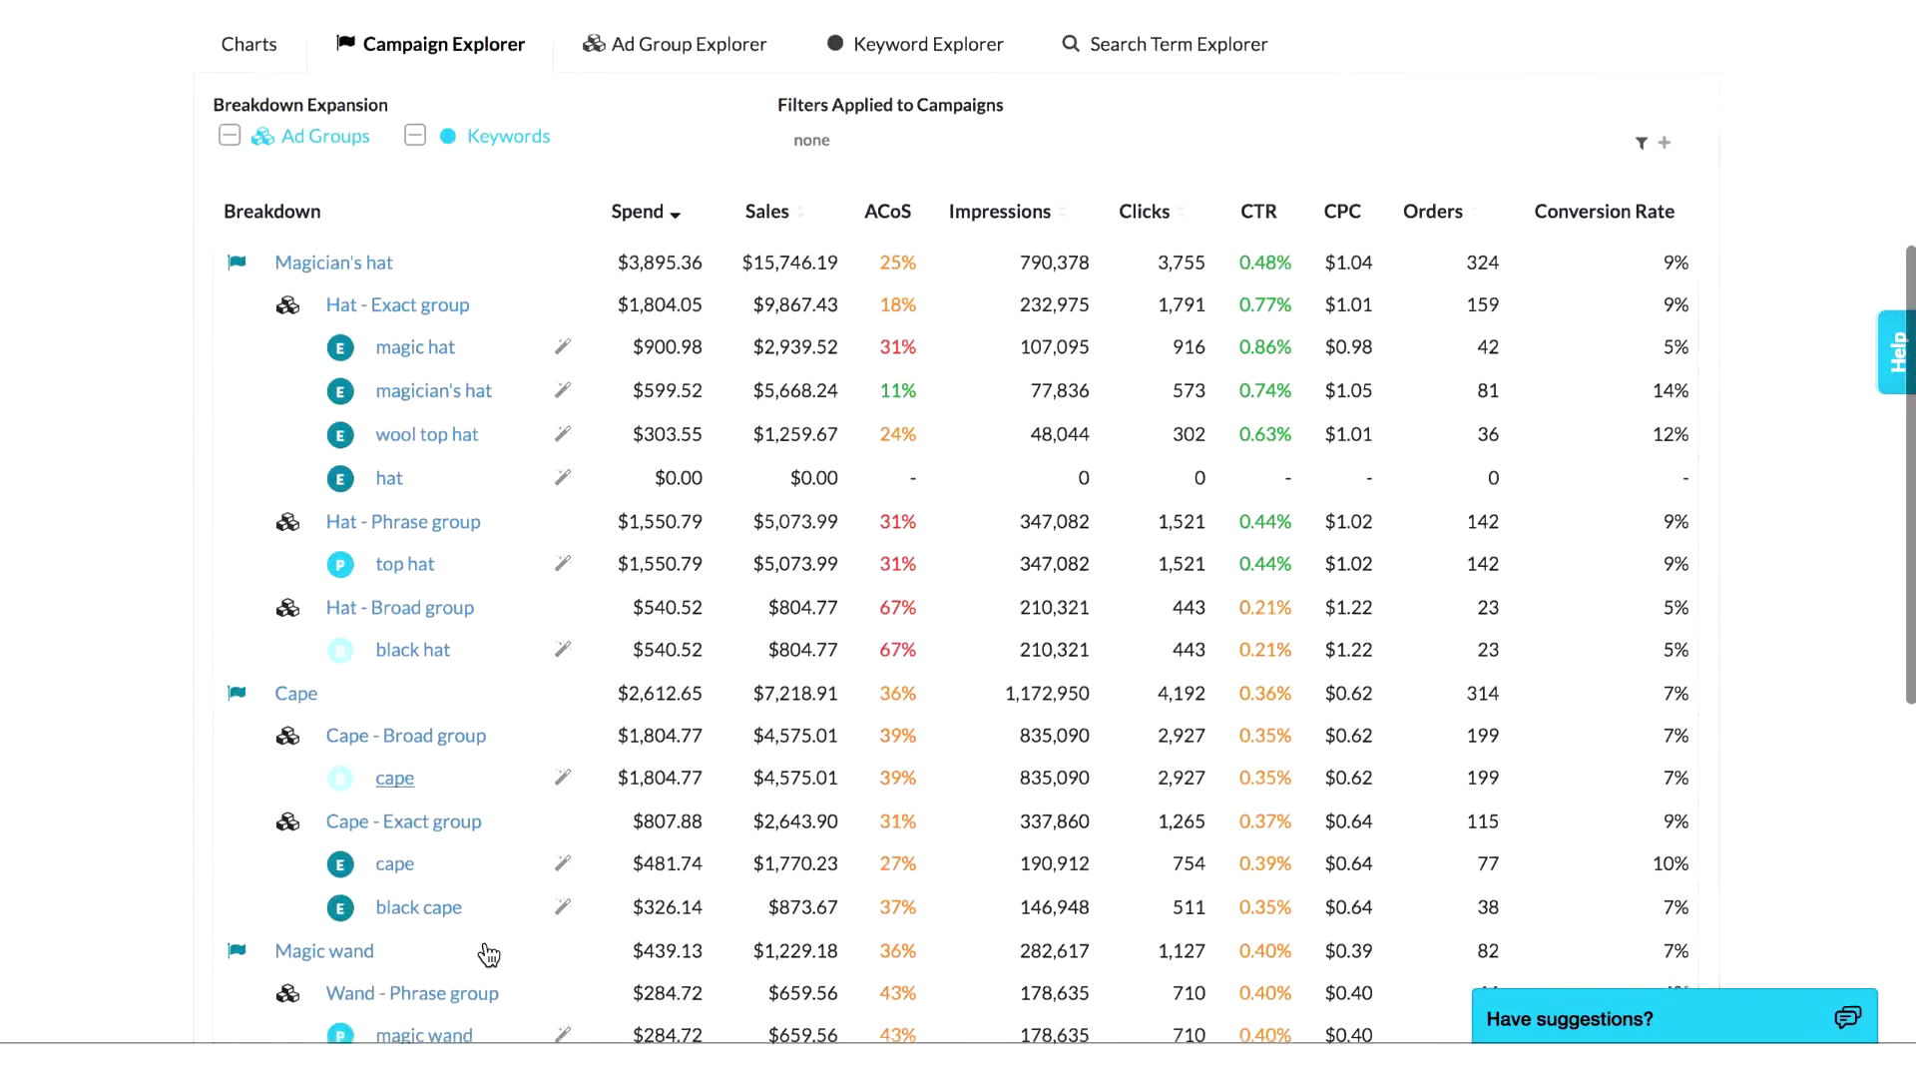
{"action": "scroll", "coordinate": [483, 942], "scroll_direction": "down", "scroll_amount": 2}
{"action": "scroll", "coordinate": [483, 942], "scroll_direction": "down", "scroll_amount": 4}
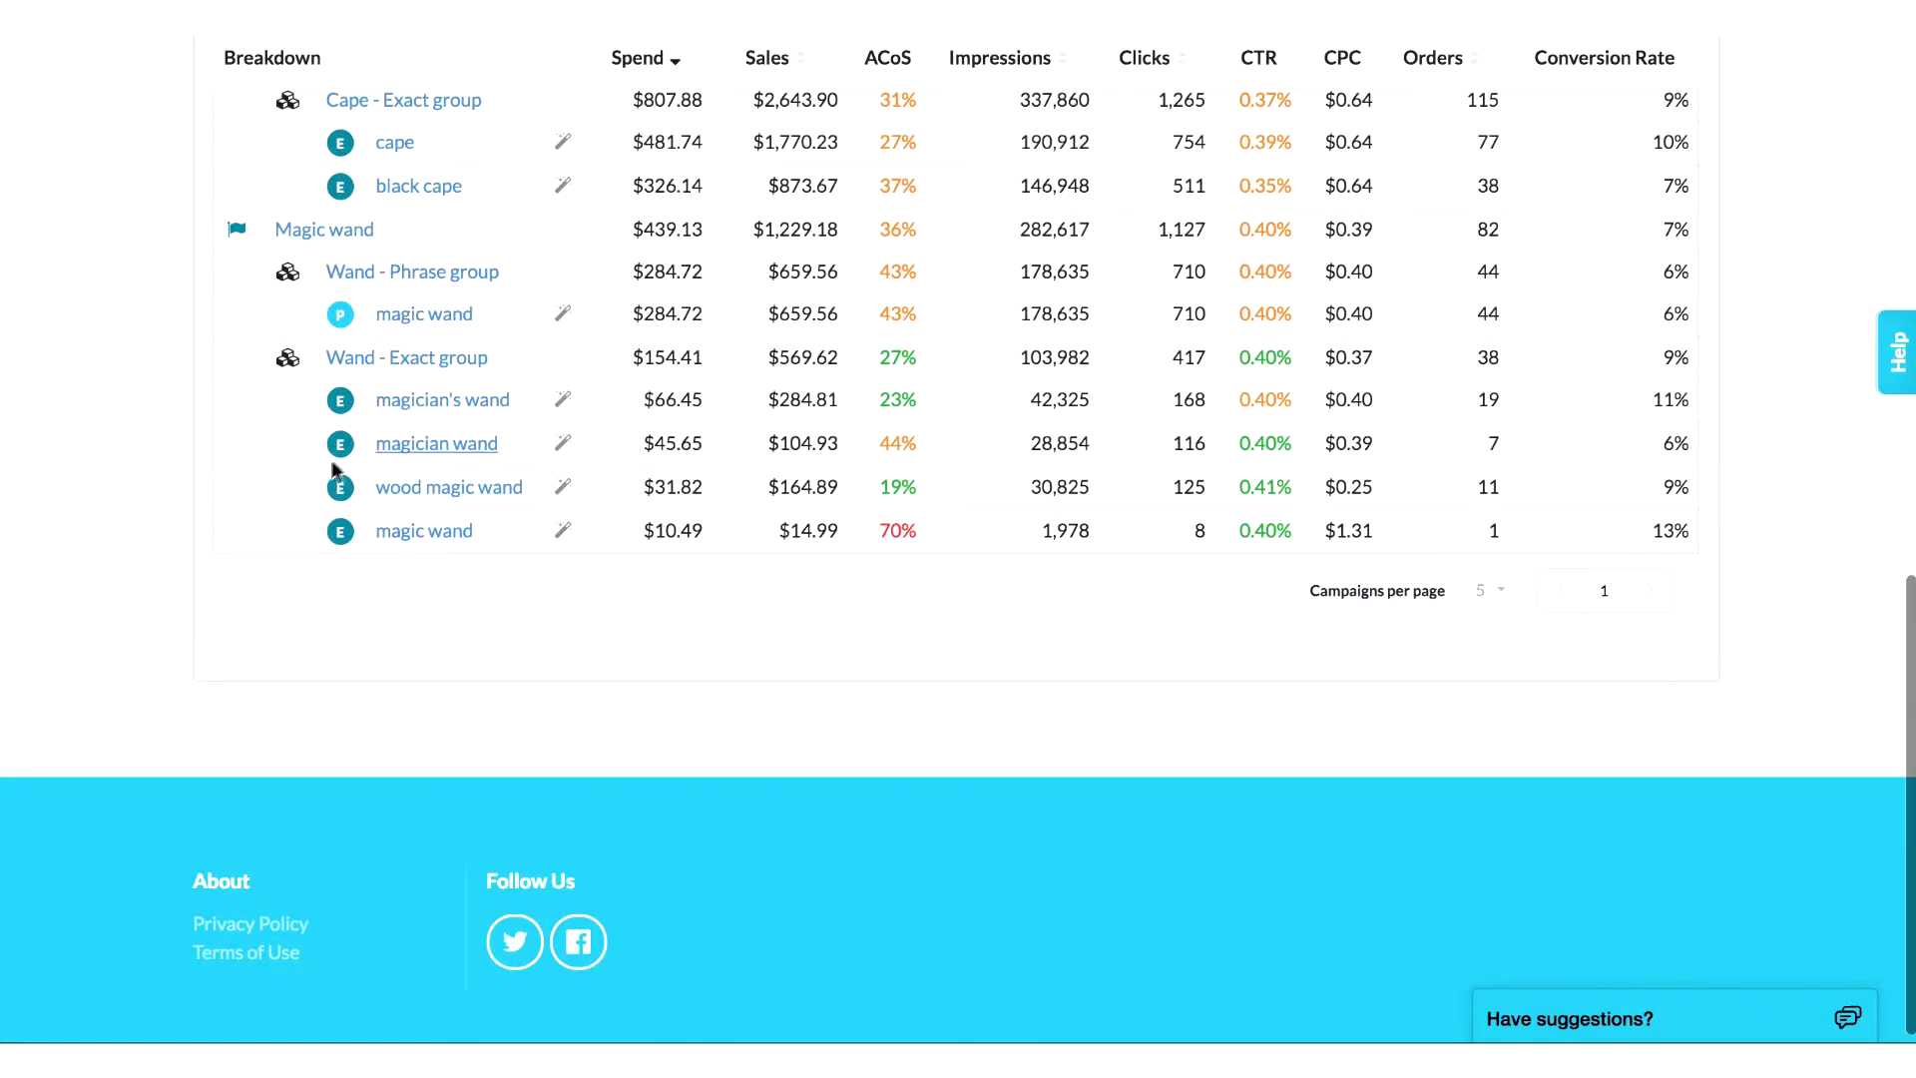
{"action": "mouse_move", "coordinate": [237, 950]}
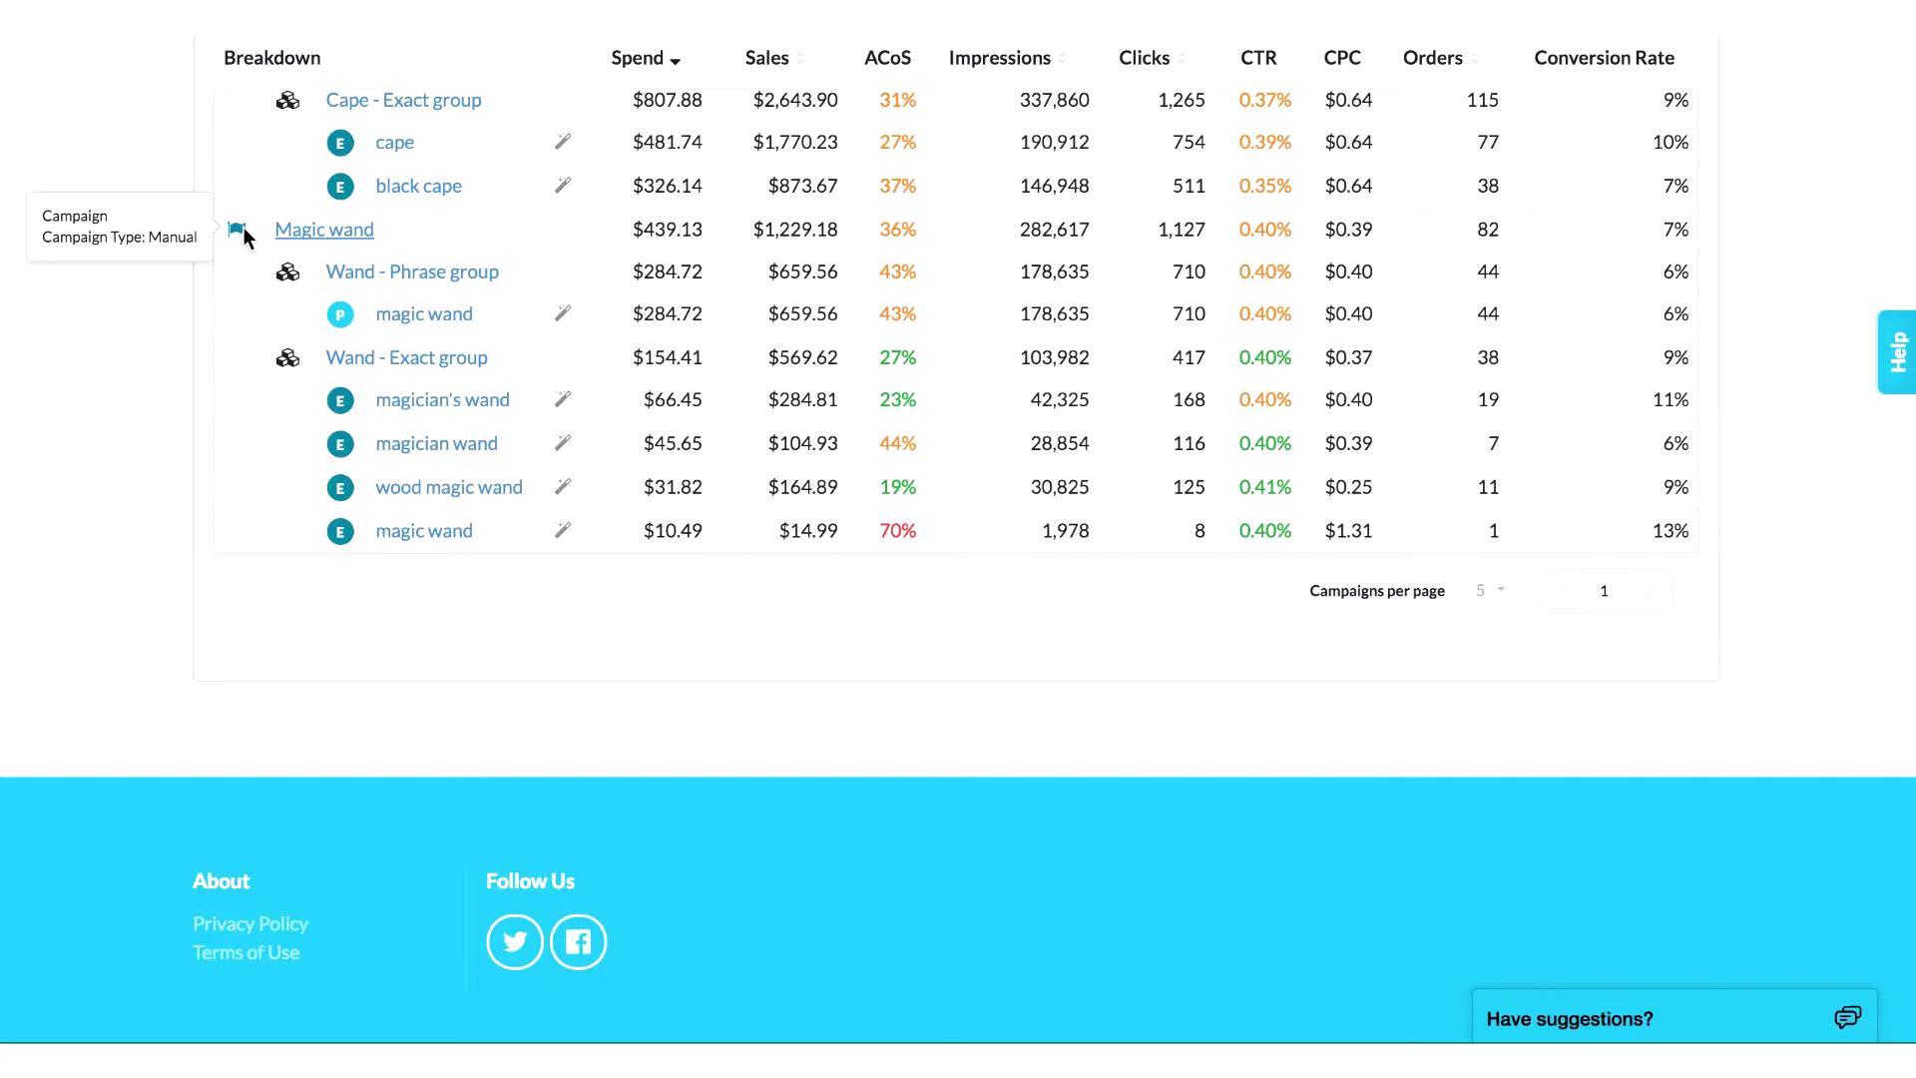
{"action": "left_click", "coordinate": [361, 361]}
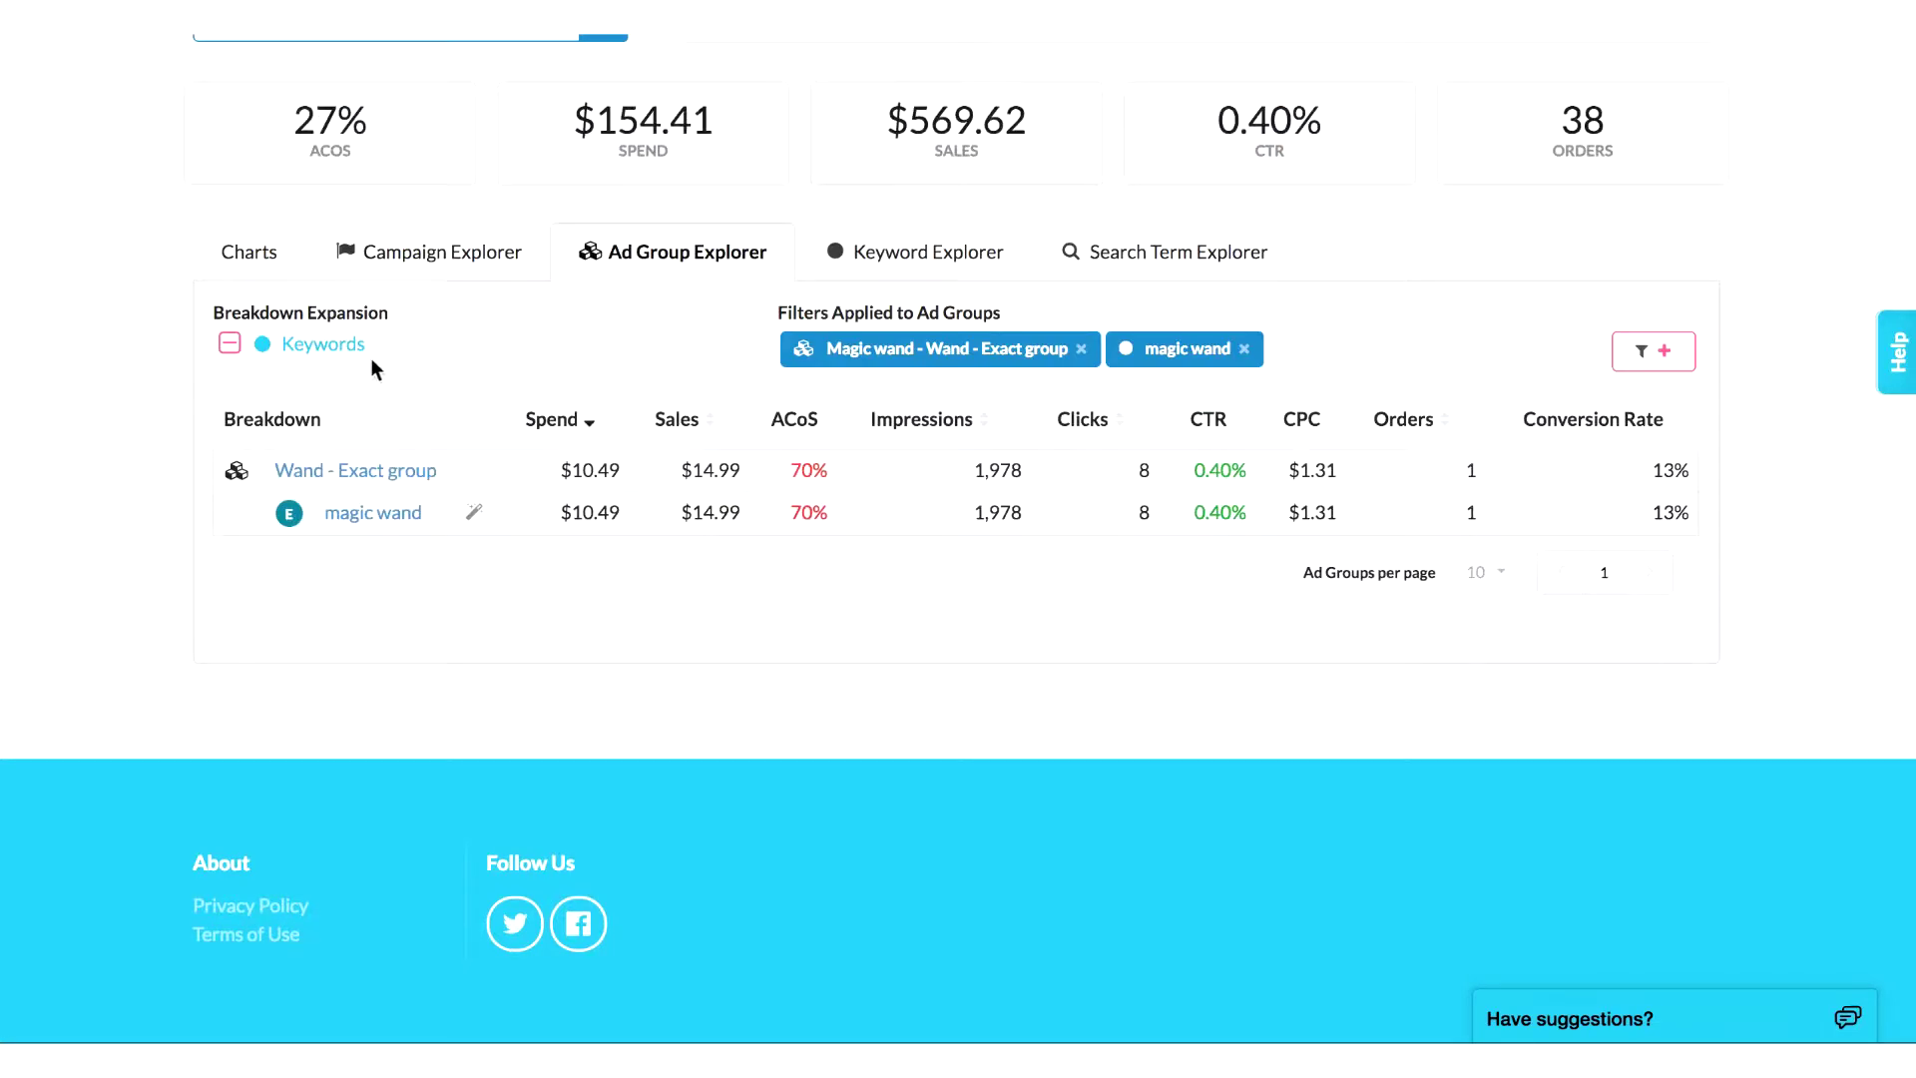
Drill into the magic wand keyword's search terms and clear the magic wand filter
{"action": "left_click", "coordinate": [1244, 348]}
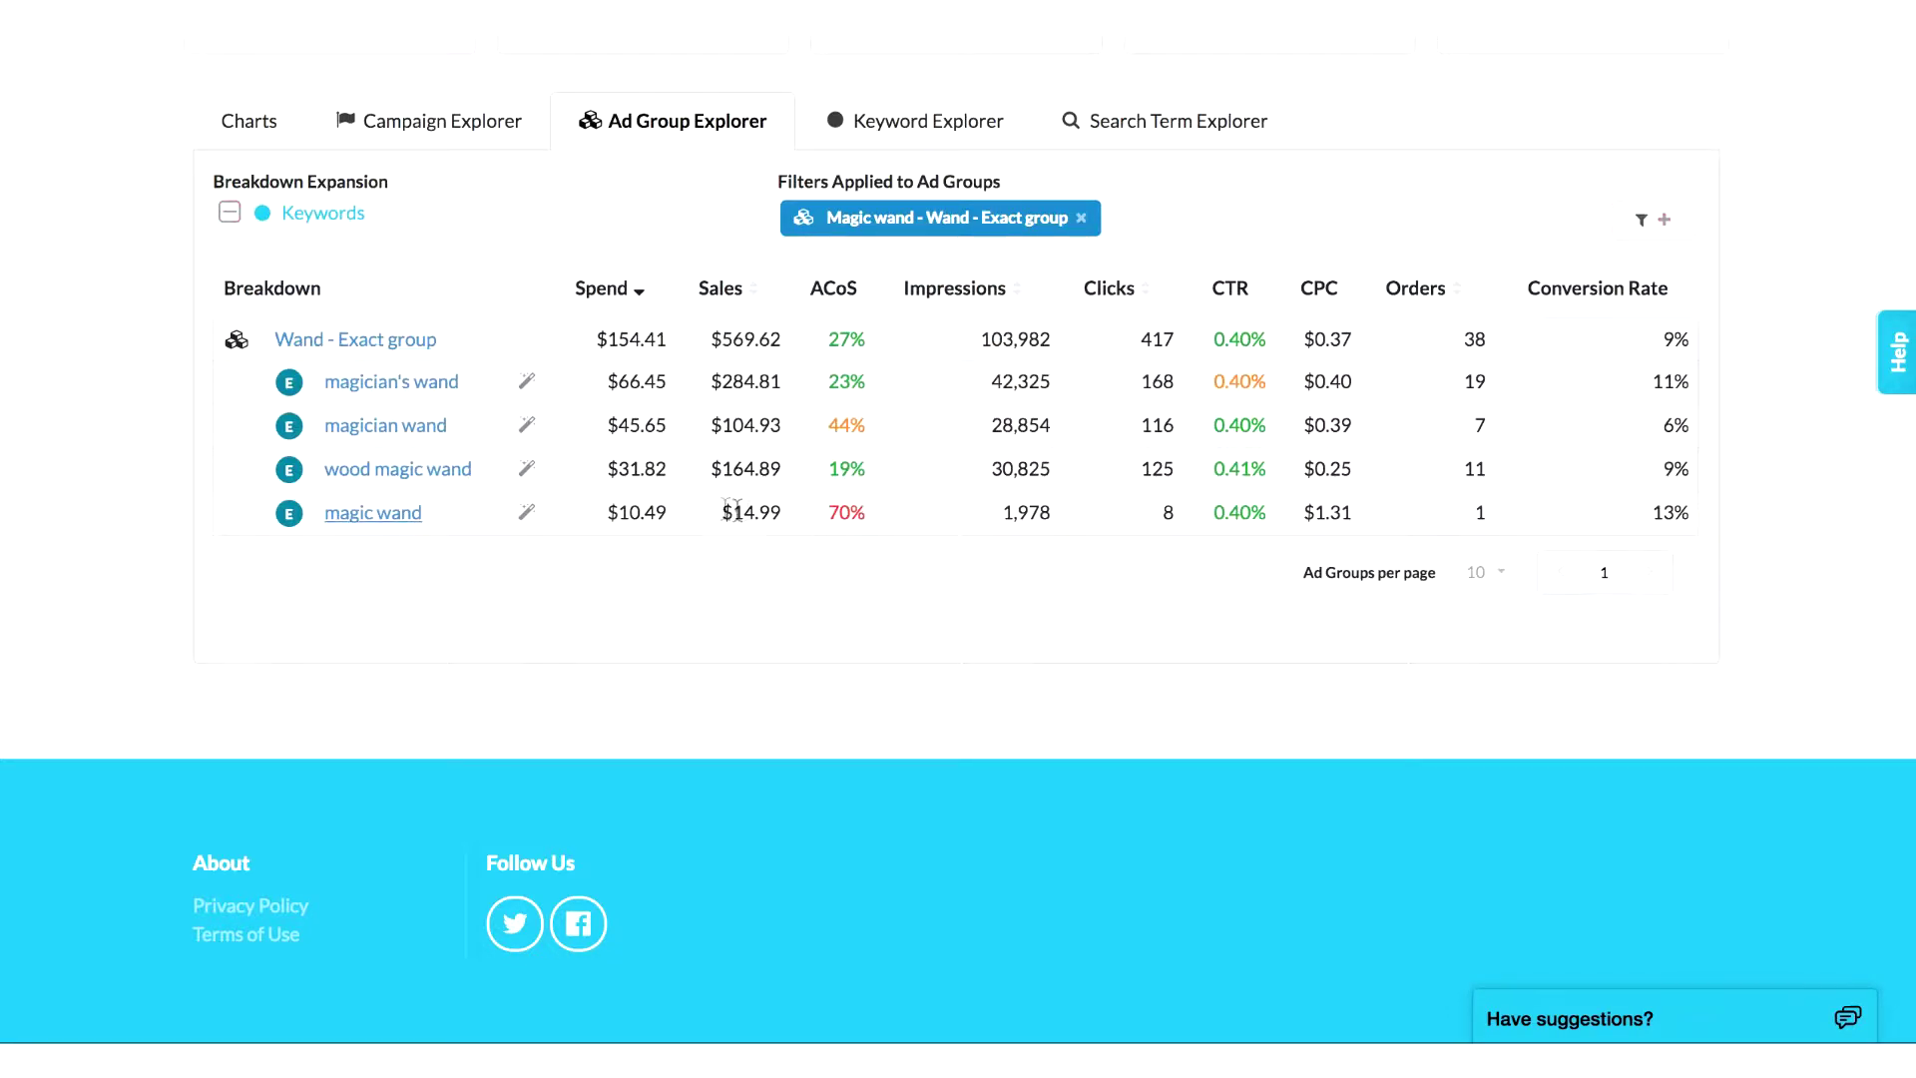
{"action": "left_click", "coordinate": [385, 517]}
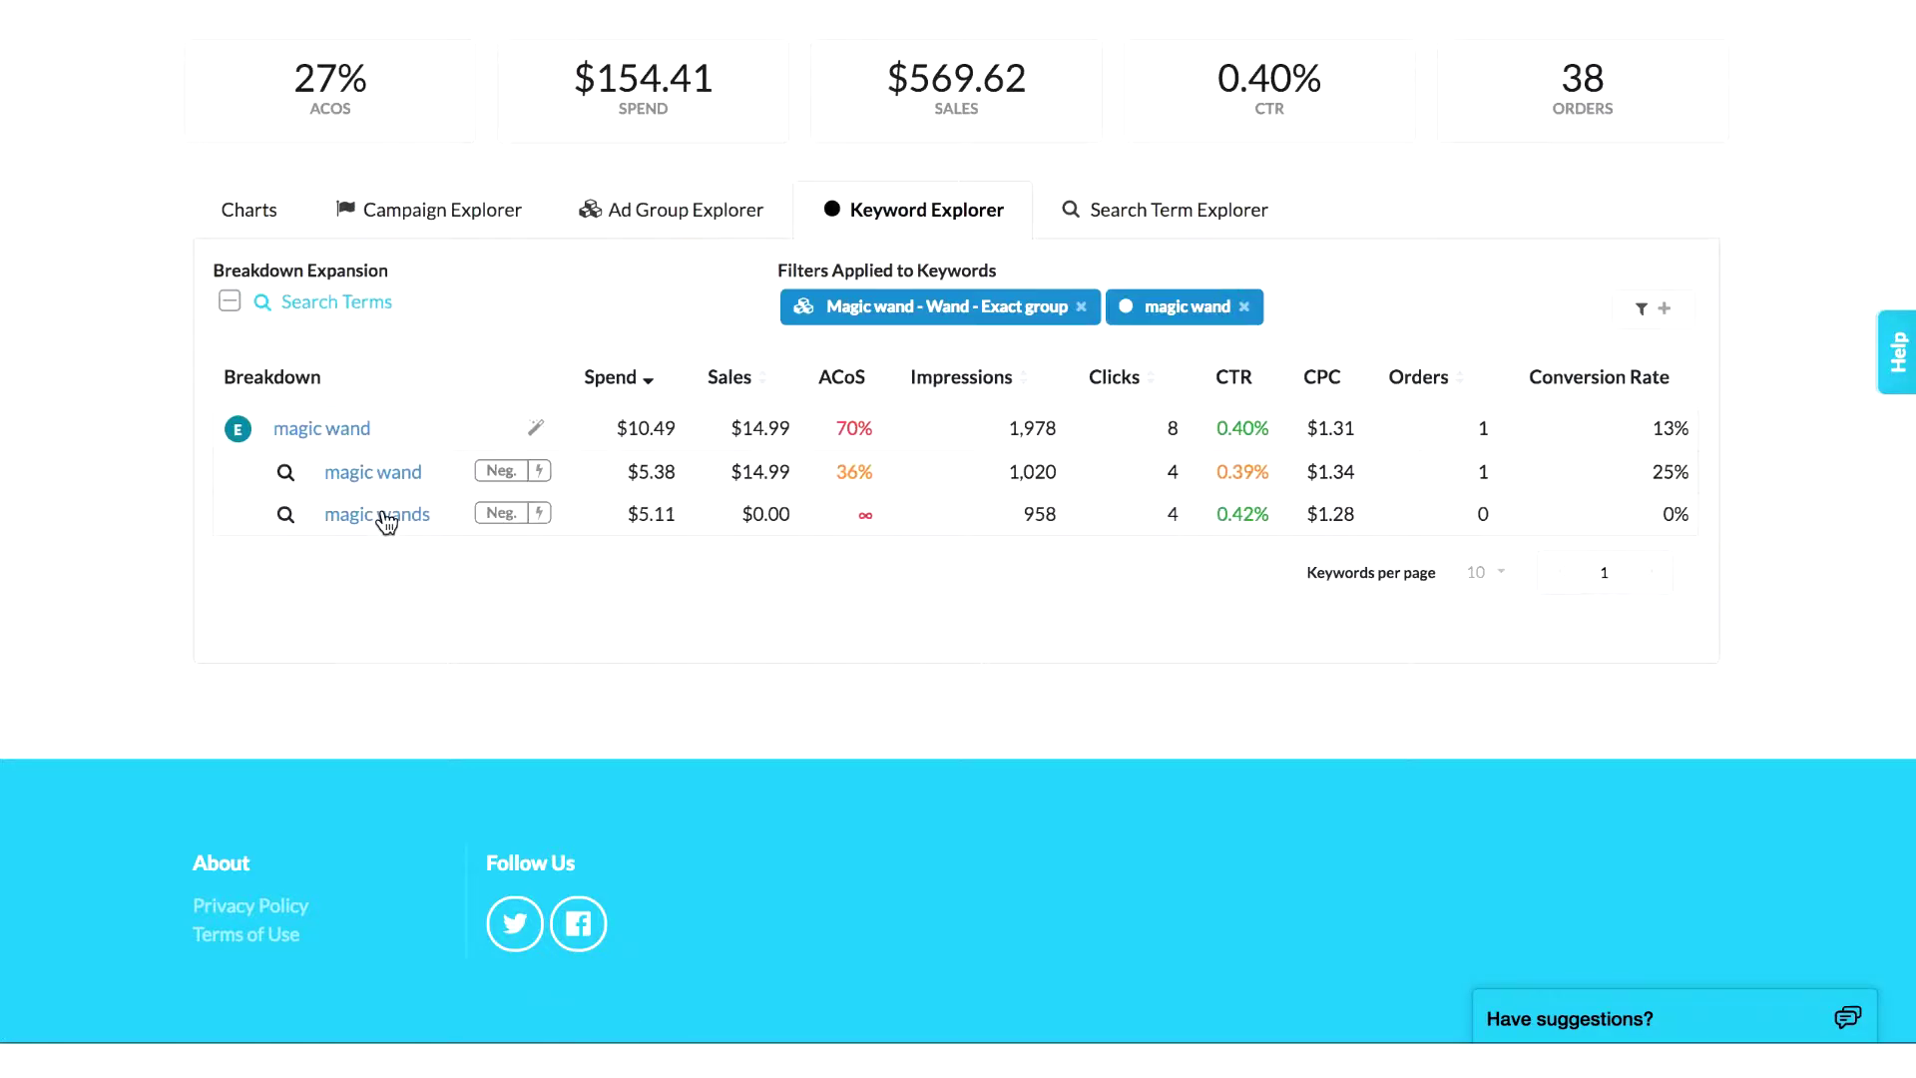
{"action": "left_click", "coordinate": [335, 427]}
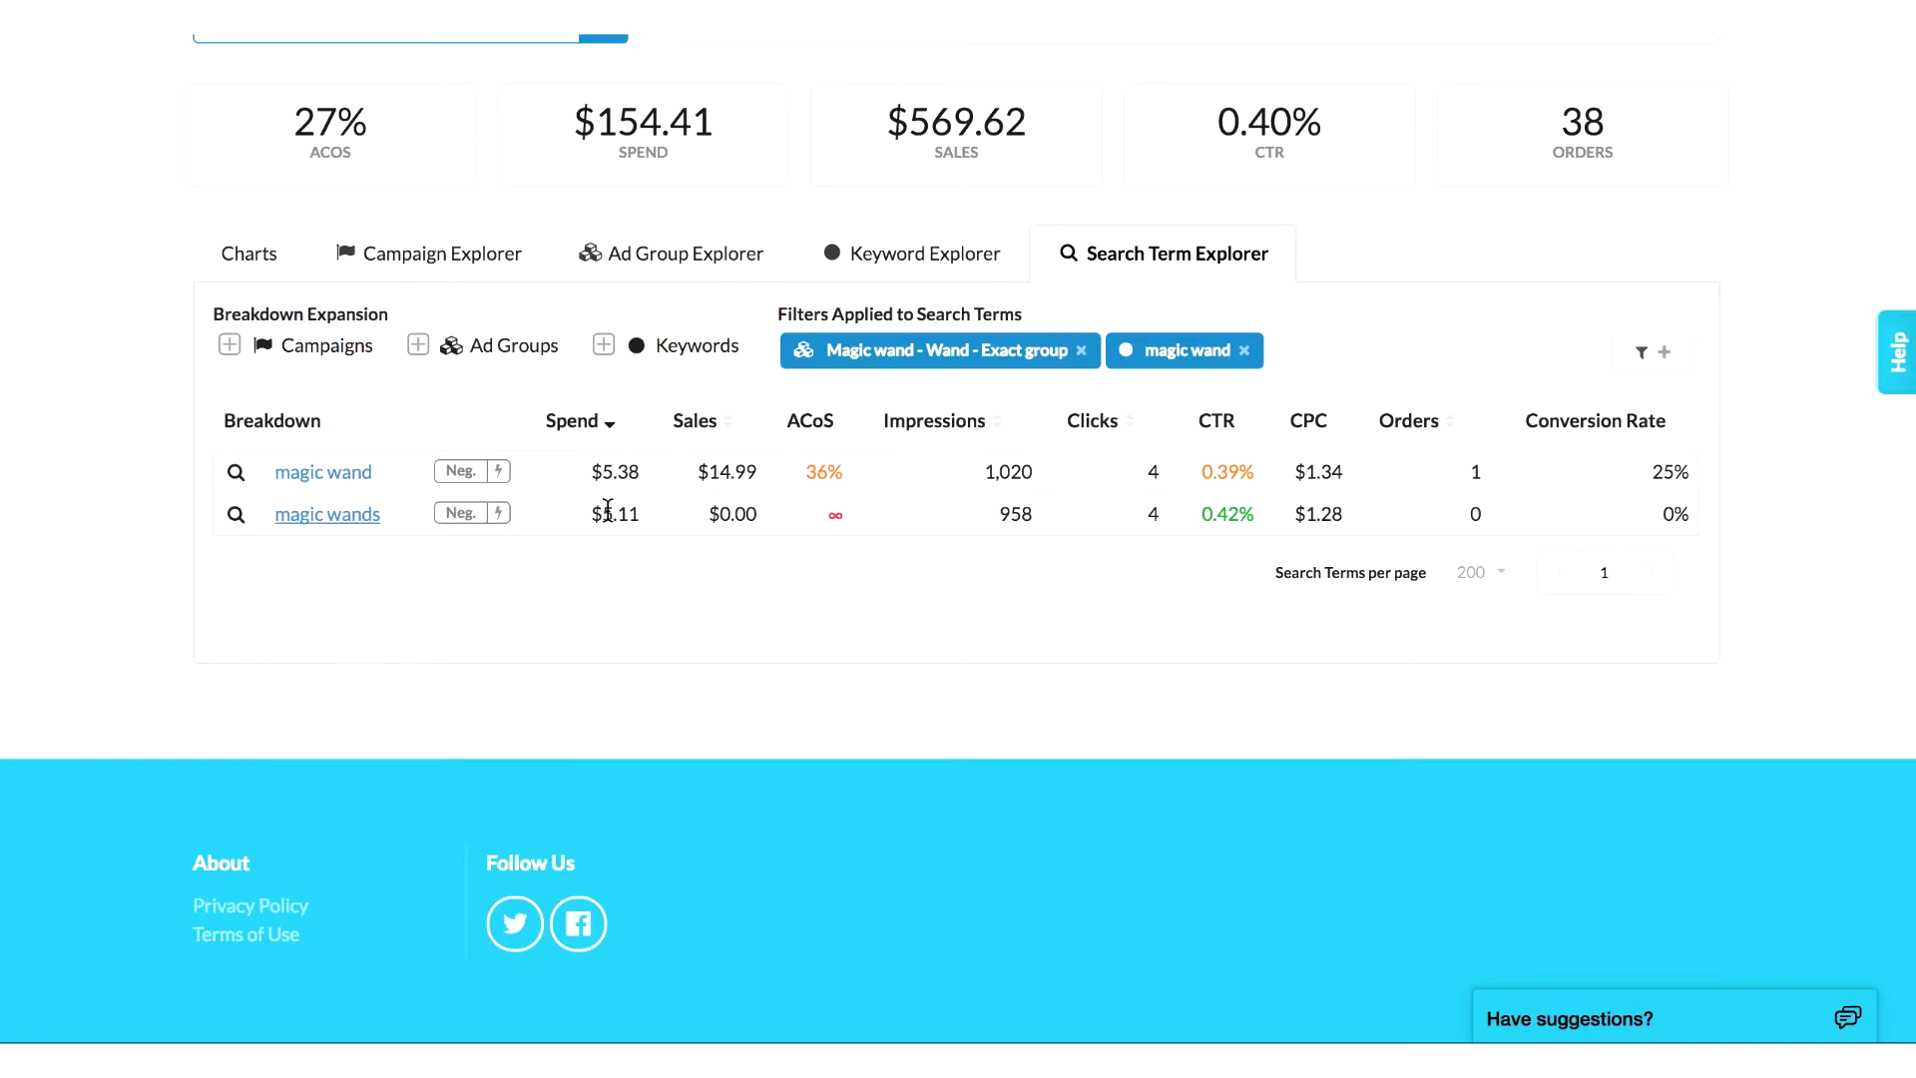
{"action": "left_click", "coordinate": [1244, 350]}
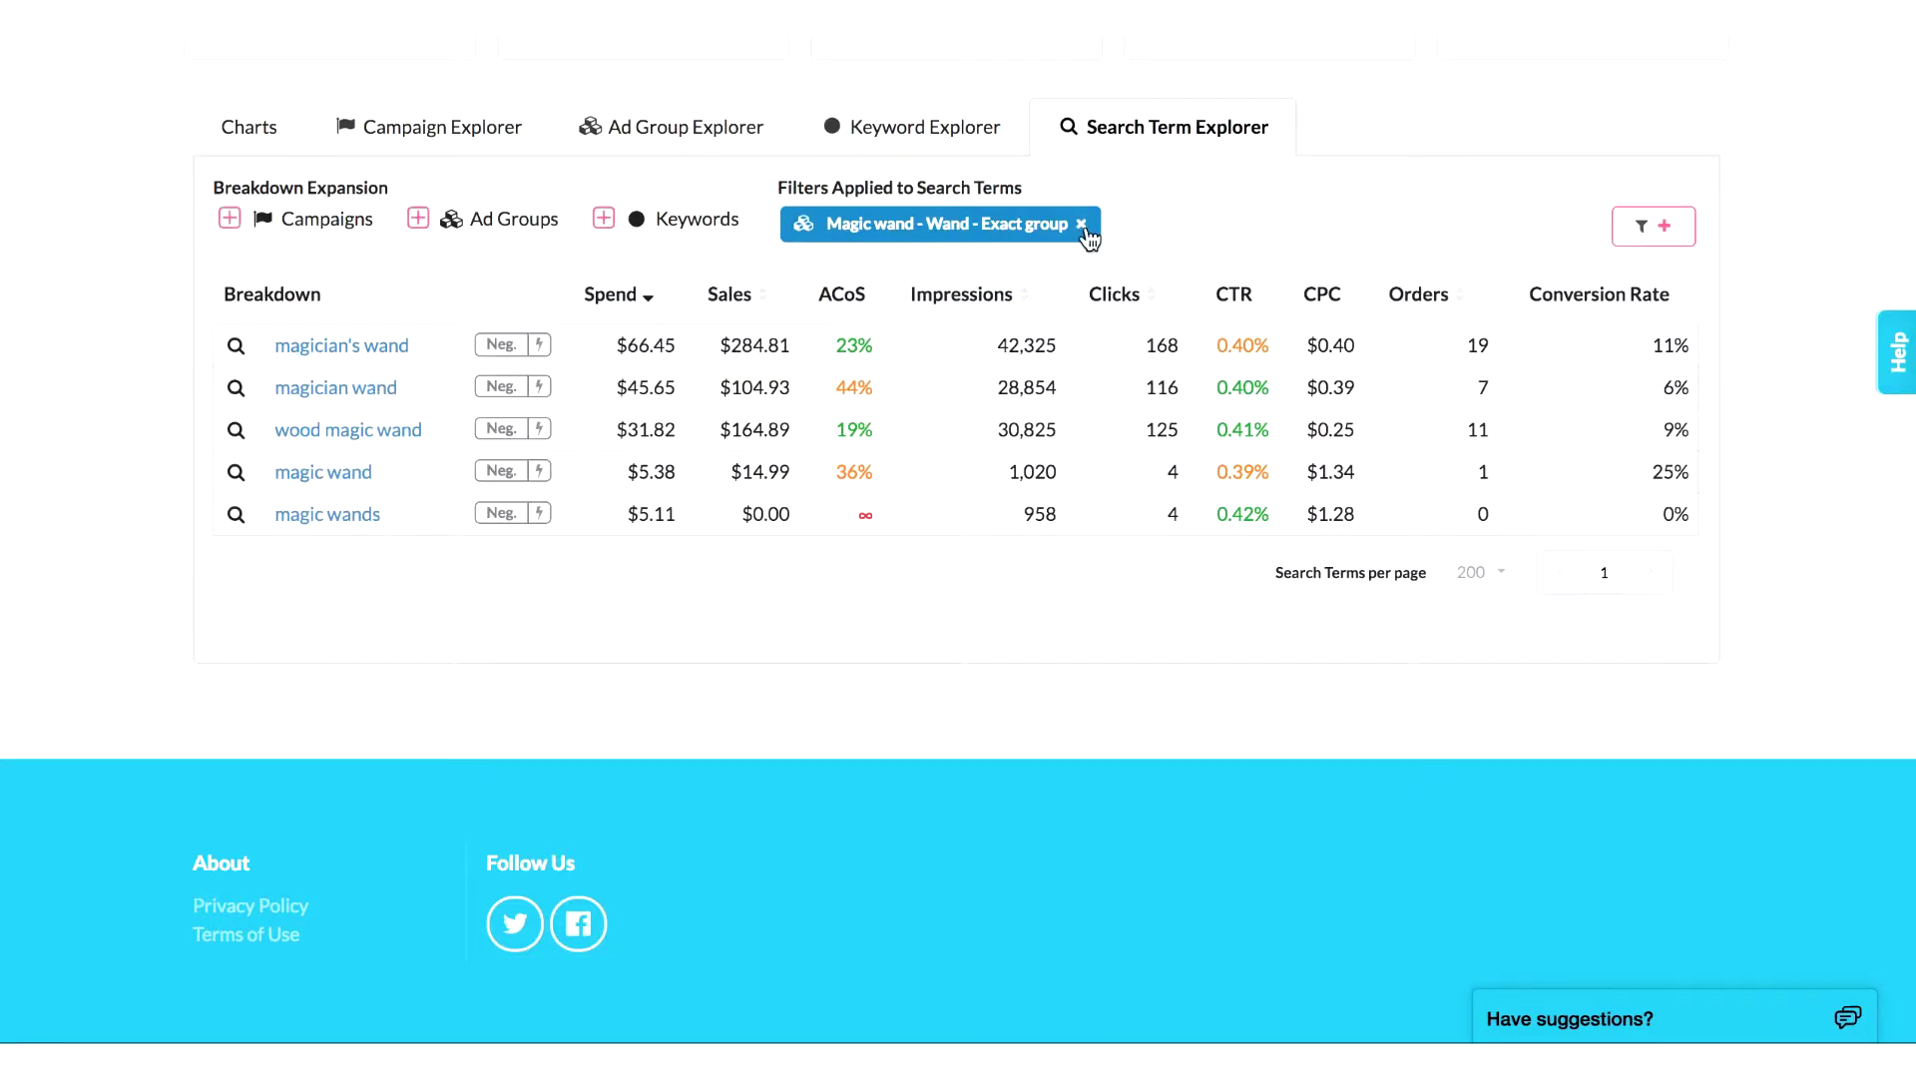
{"action": "left_click", "coordinate": [1081, 223]}
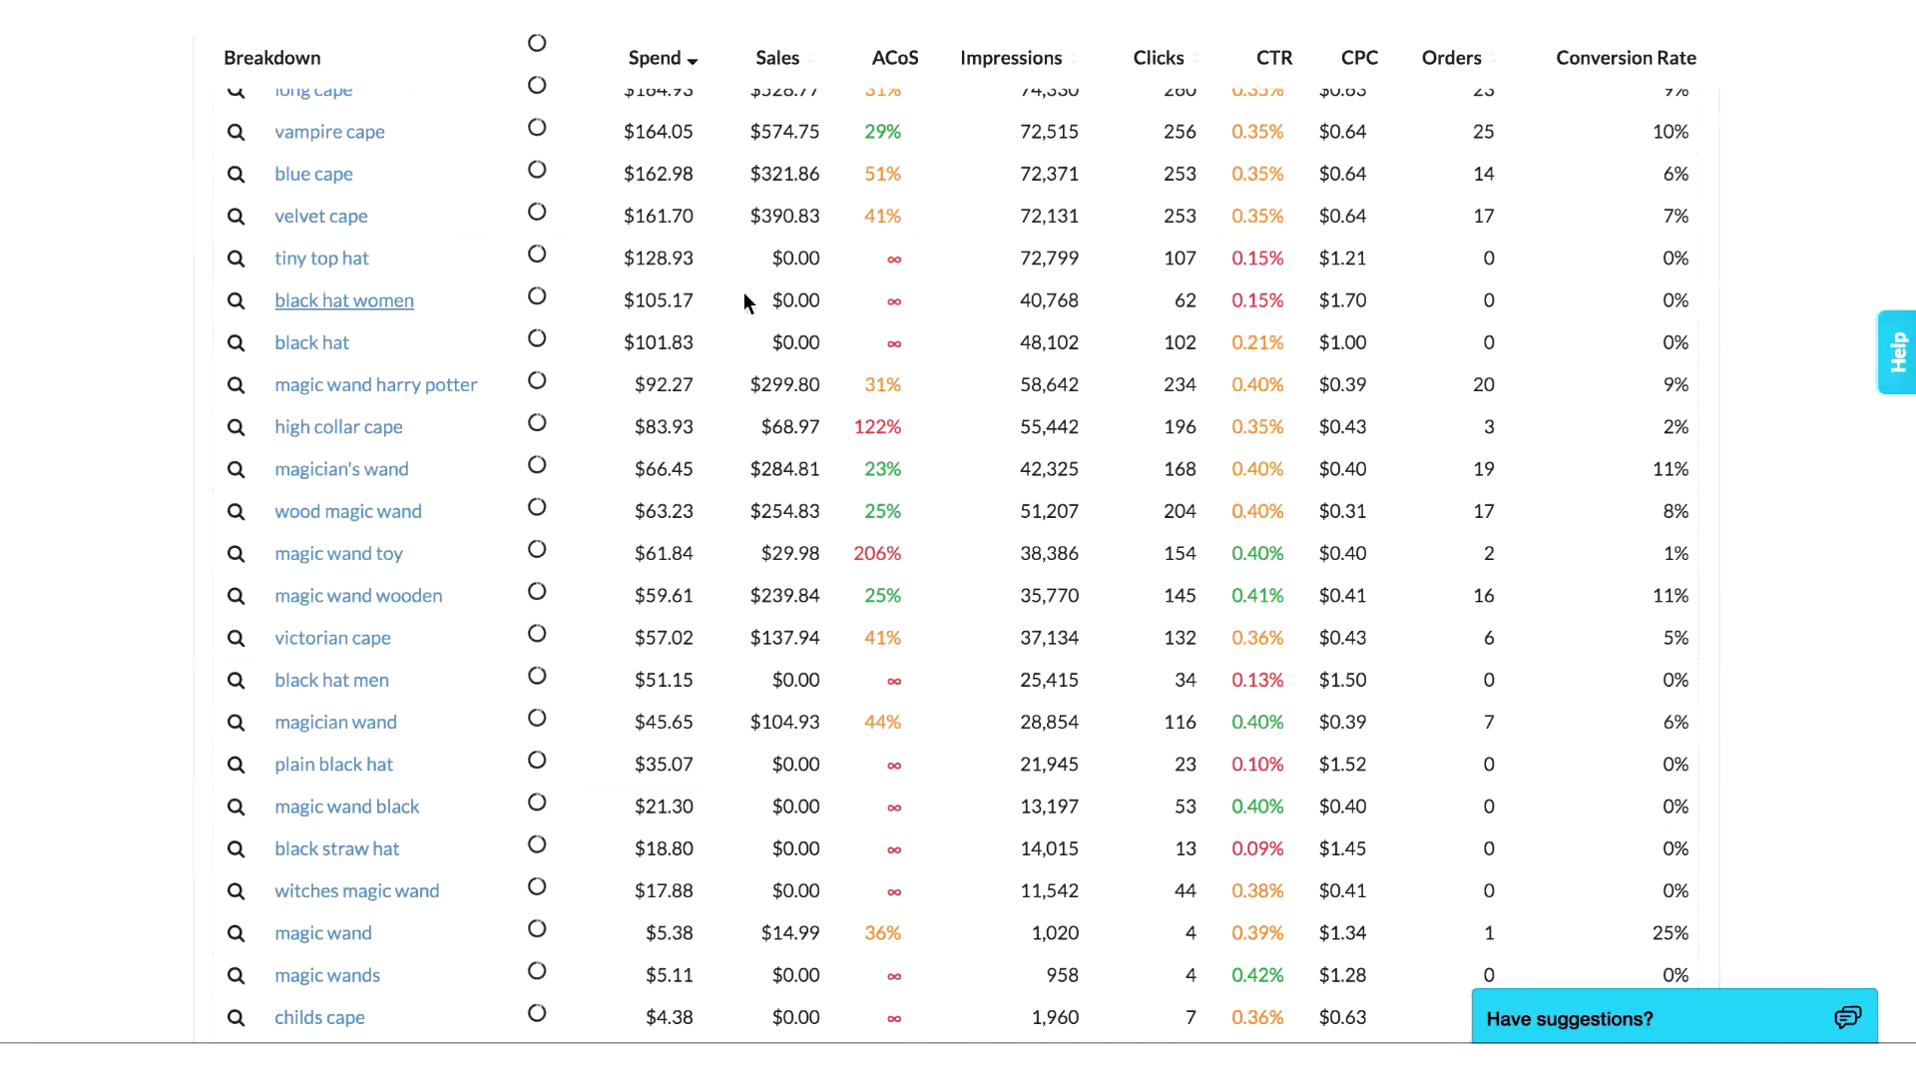
{"action": "scroll", "coordinate": [740, 291], "scroll_direction": "up", "scroll_amount": 10}
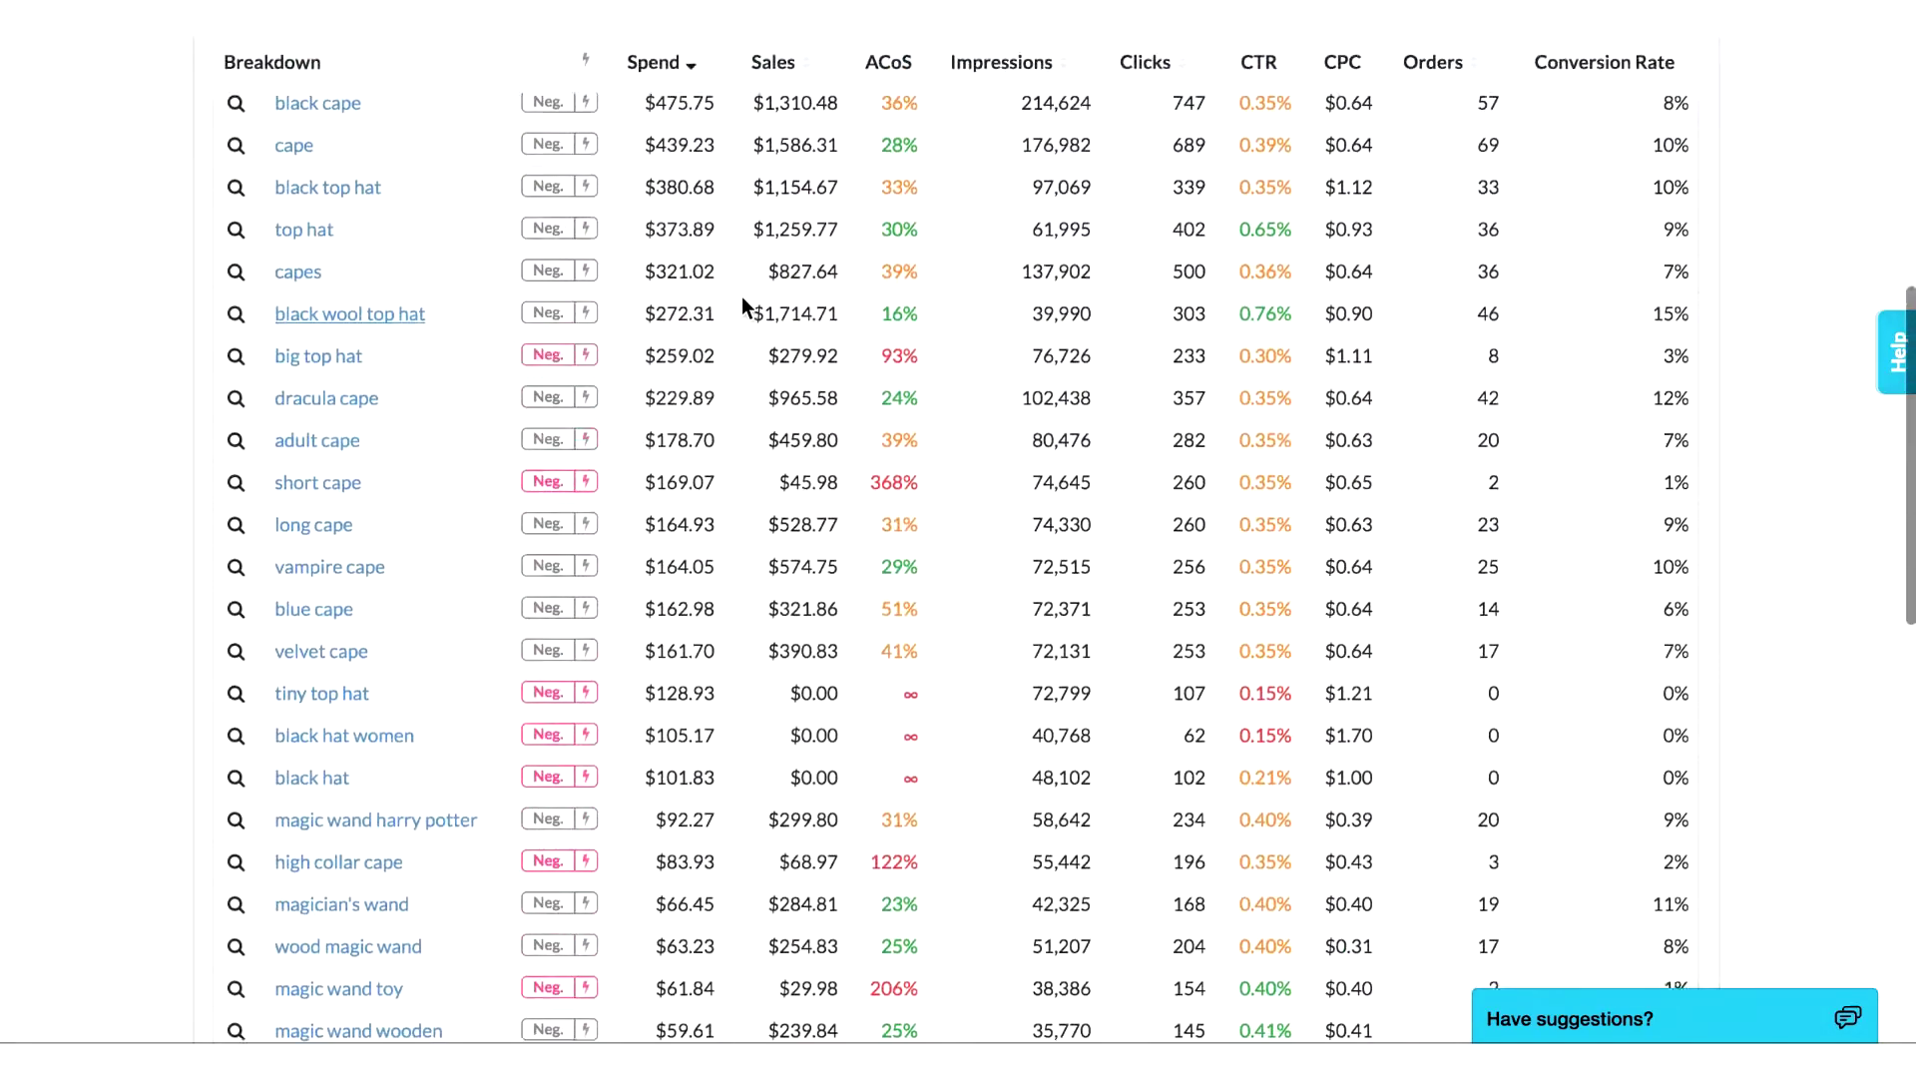
{"action": "scroll", "coordinate": [740, 297], "scroll_direction": "up", "scroll_amount": 3}
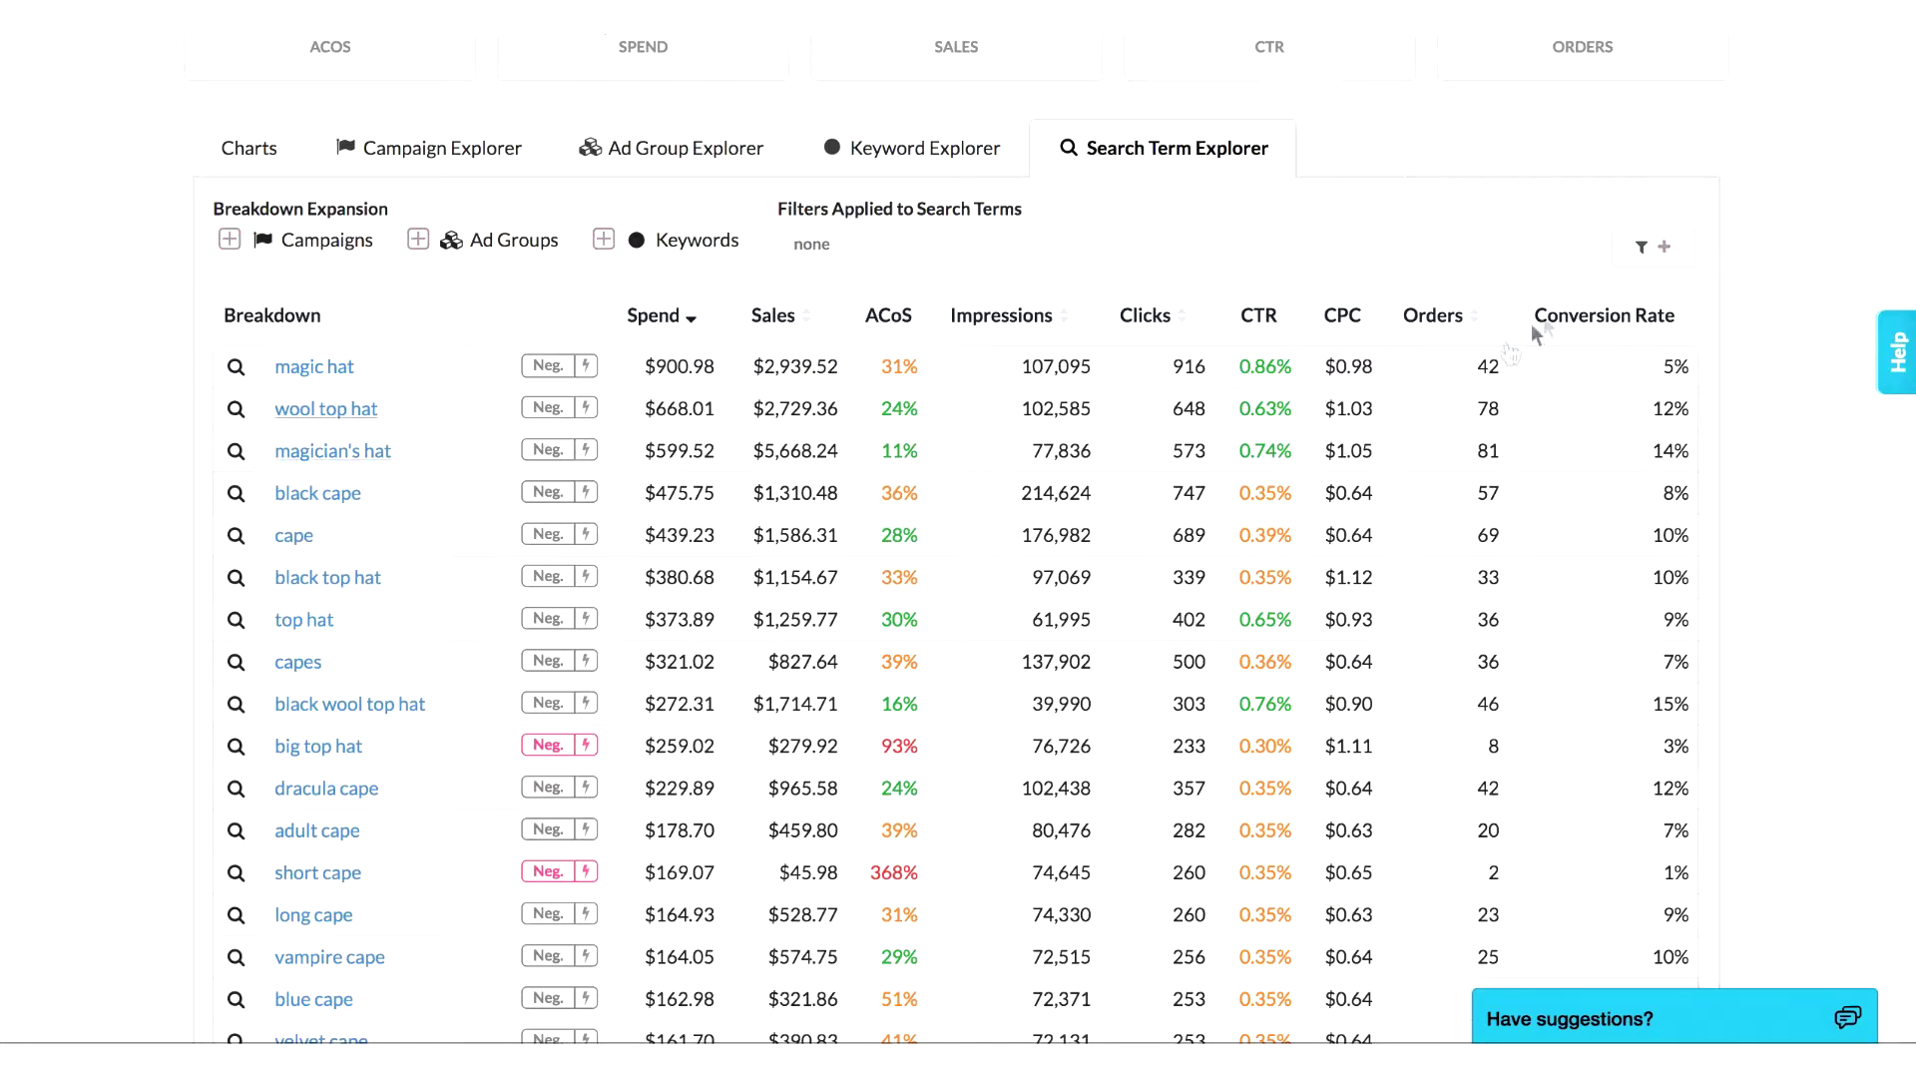
{"action": "left_click", "coordinate": [1659, 258]}
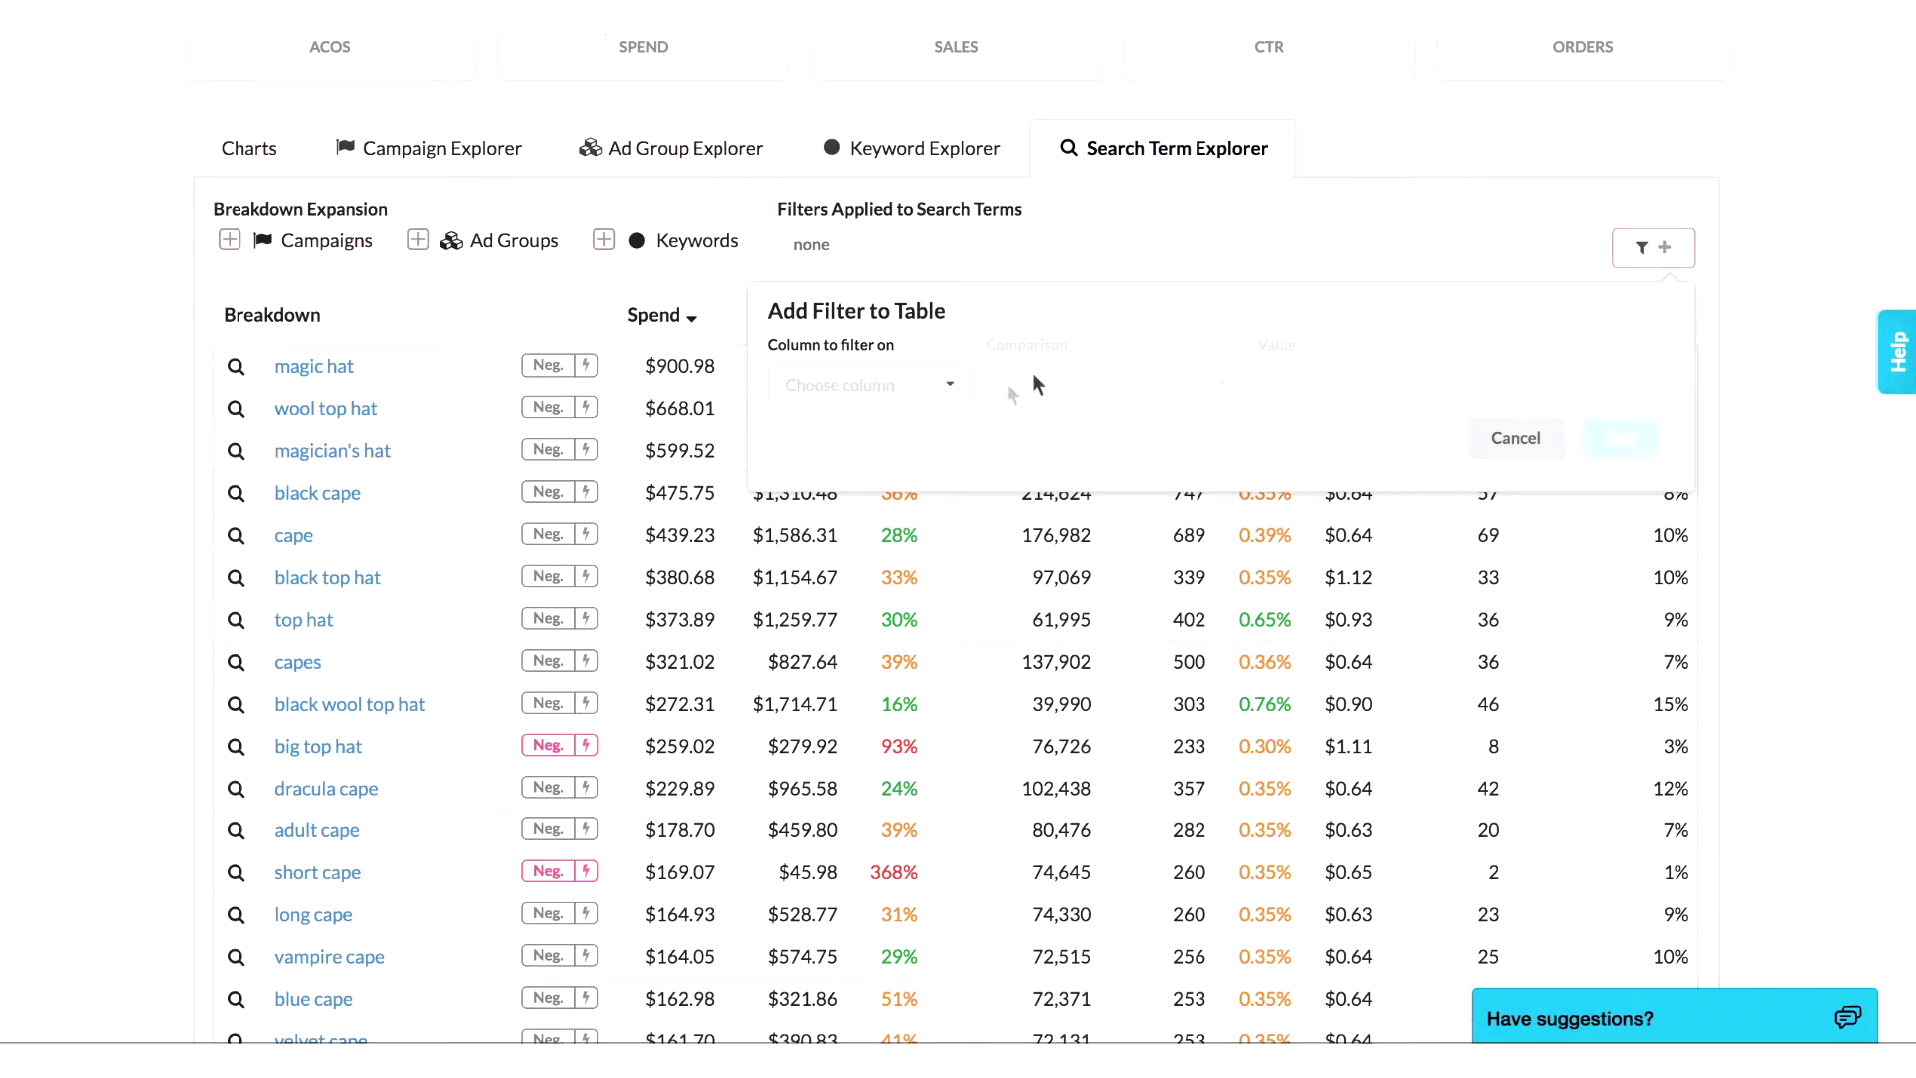
{"action": "left_click", "coordinate": [951, 395]}
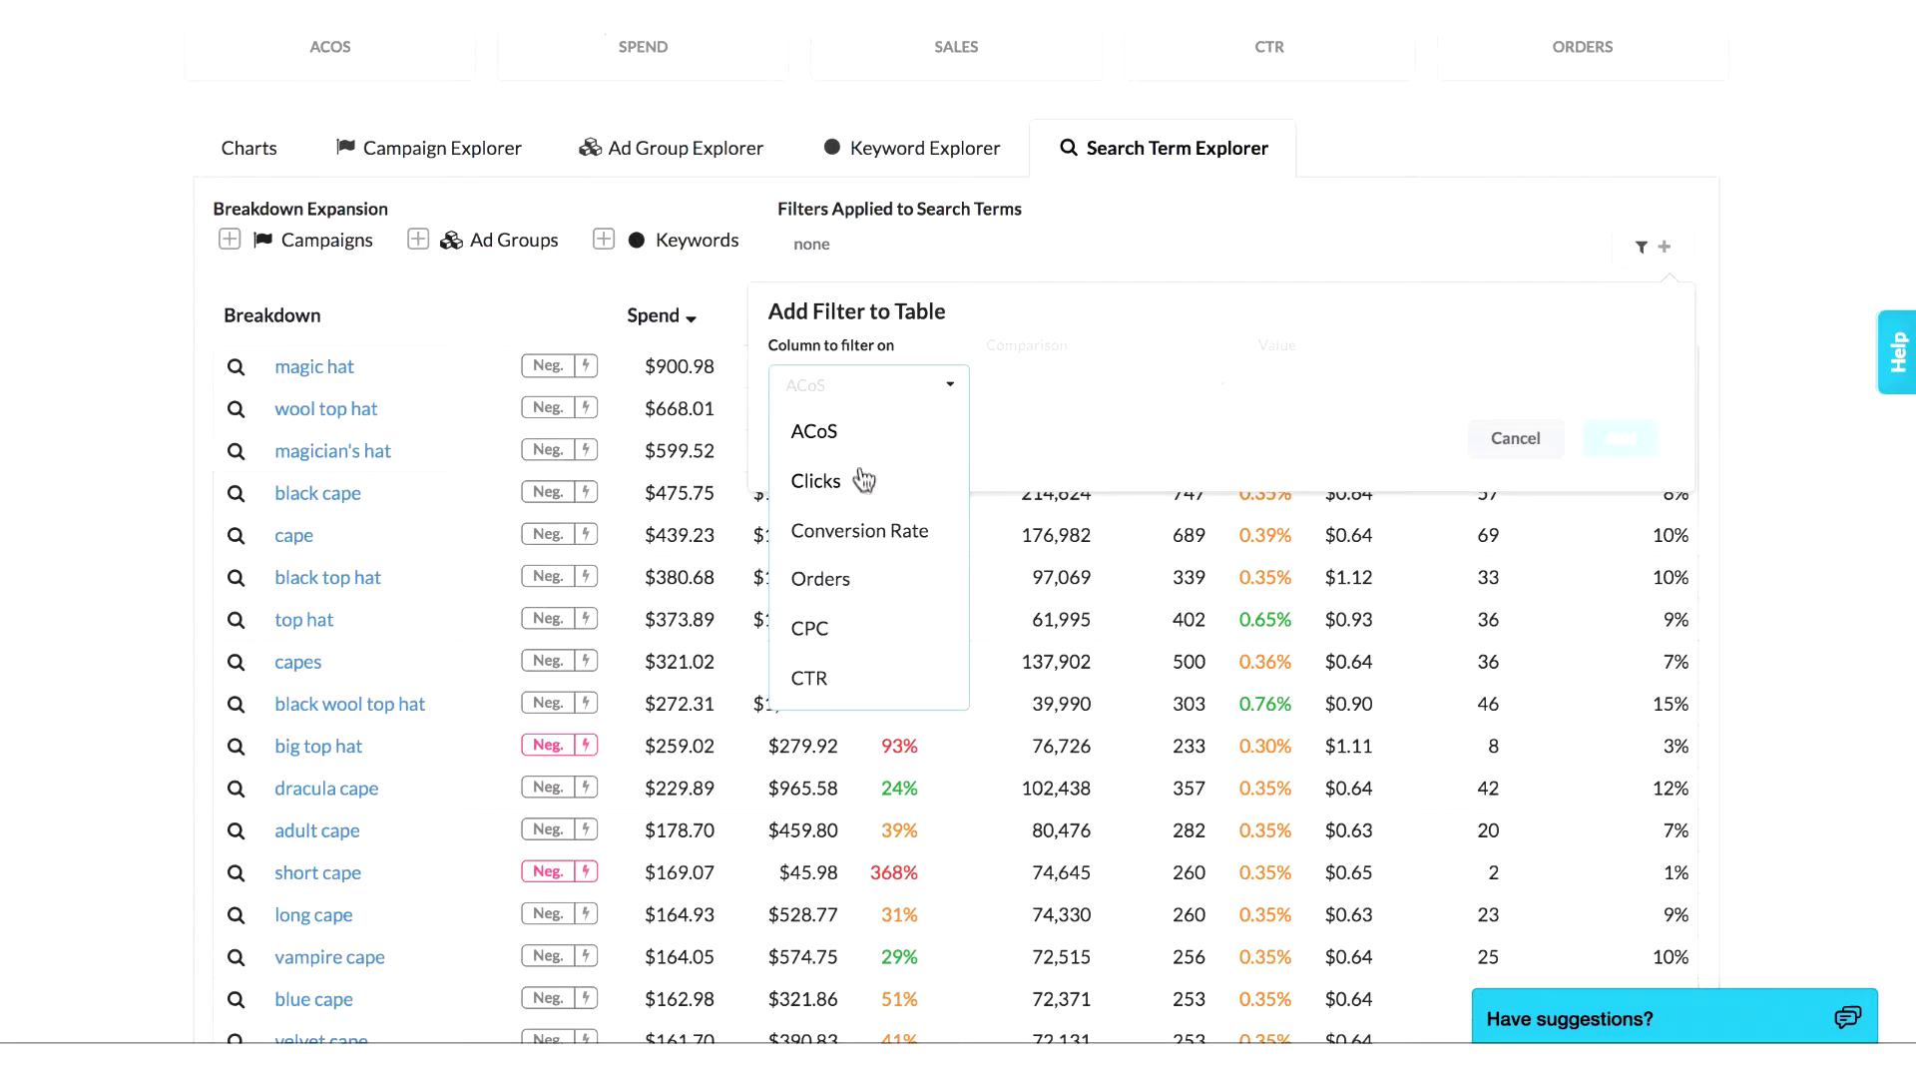
{"action": "left_click", "coordinate": [846, 435]}
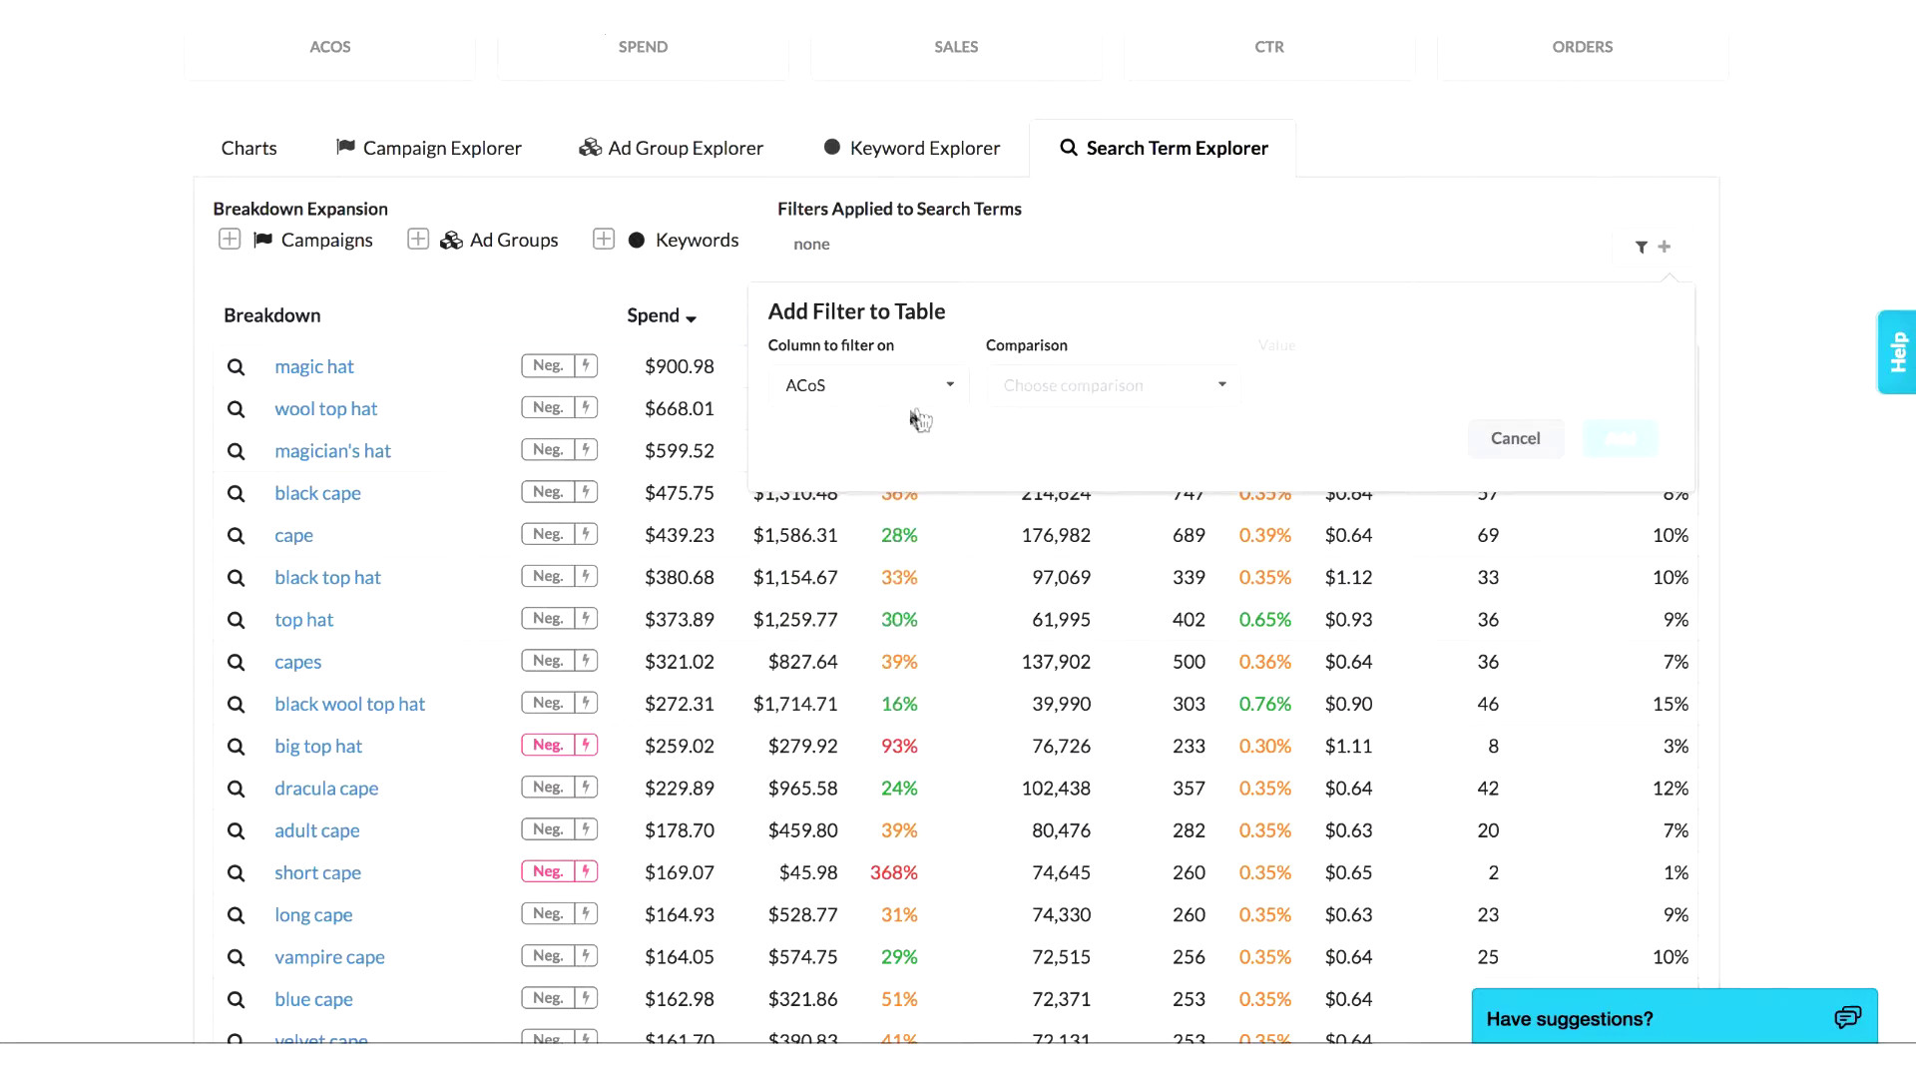
{"action": "left_click", "coordinate": [1058, 398]}
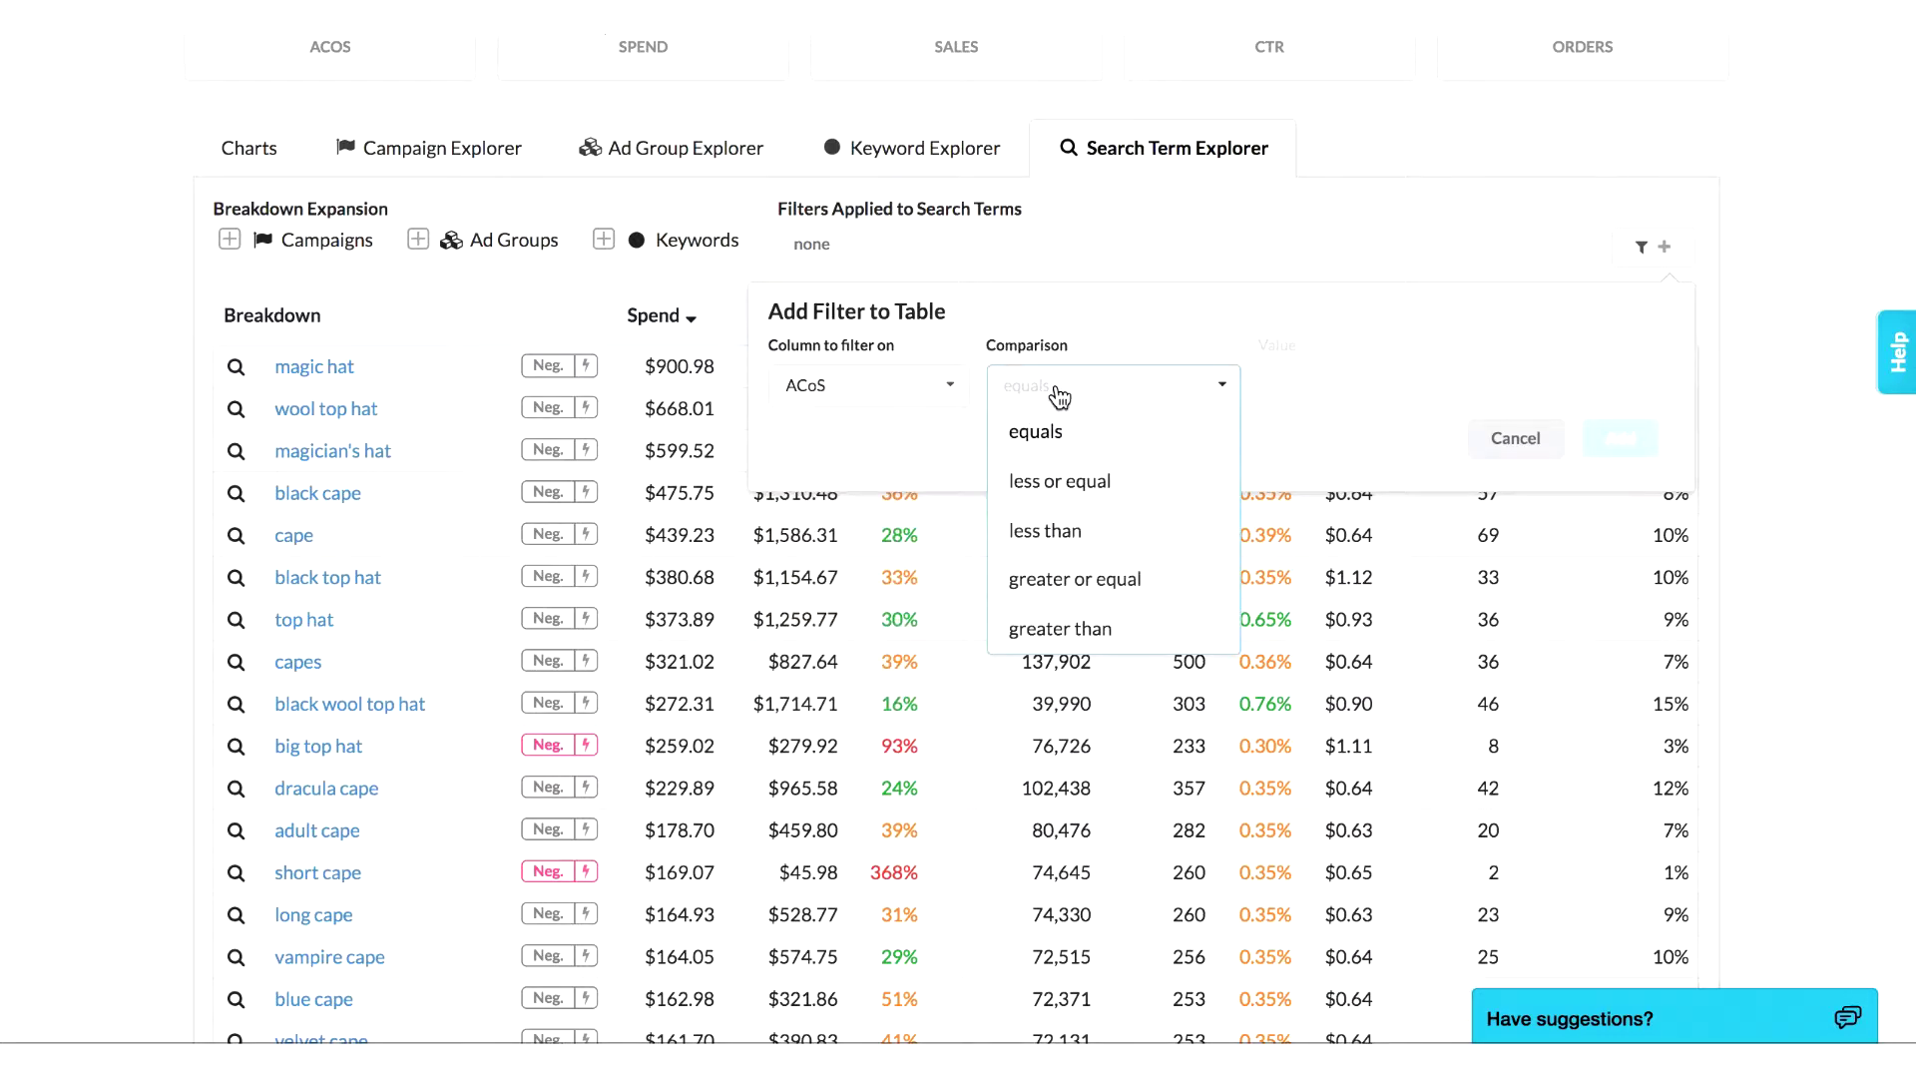
{"action": "left_click", "coordinate": [1085, 535]}
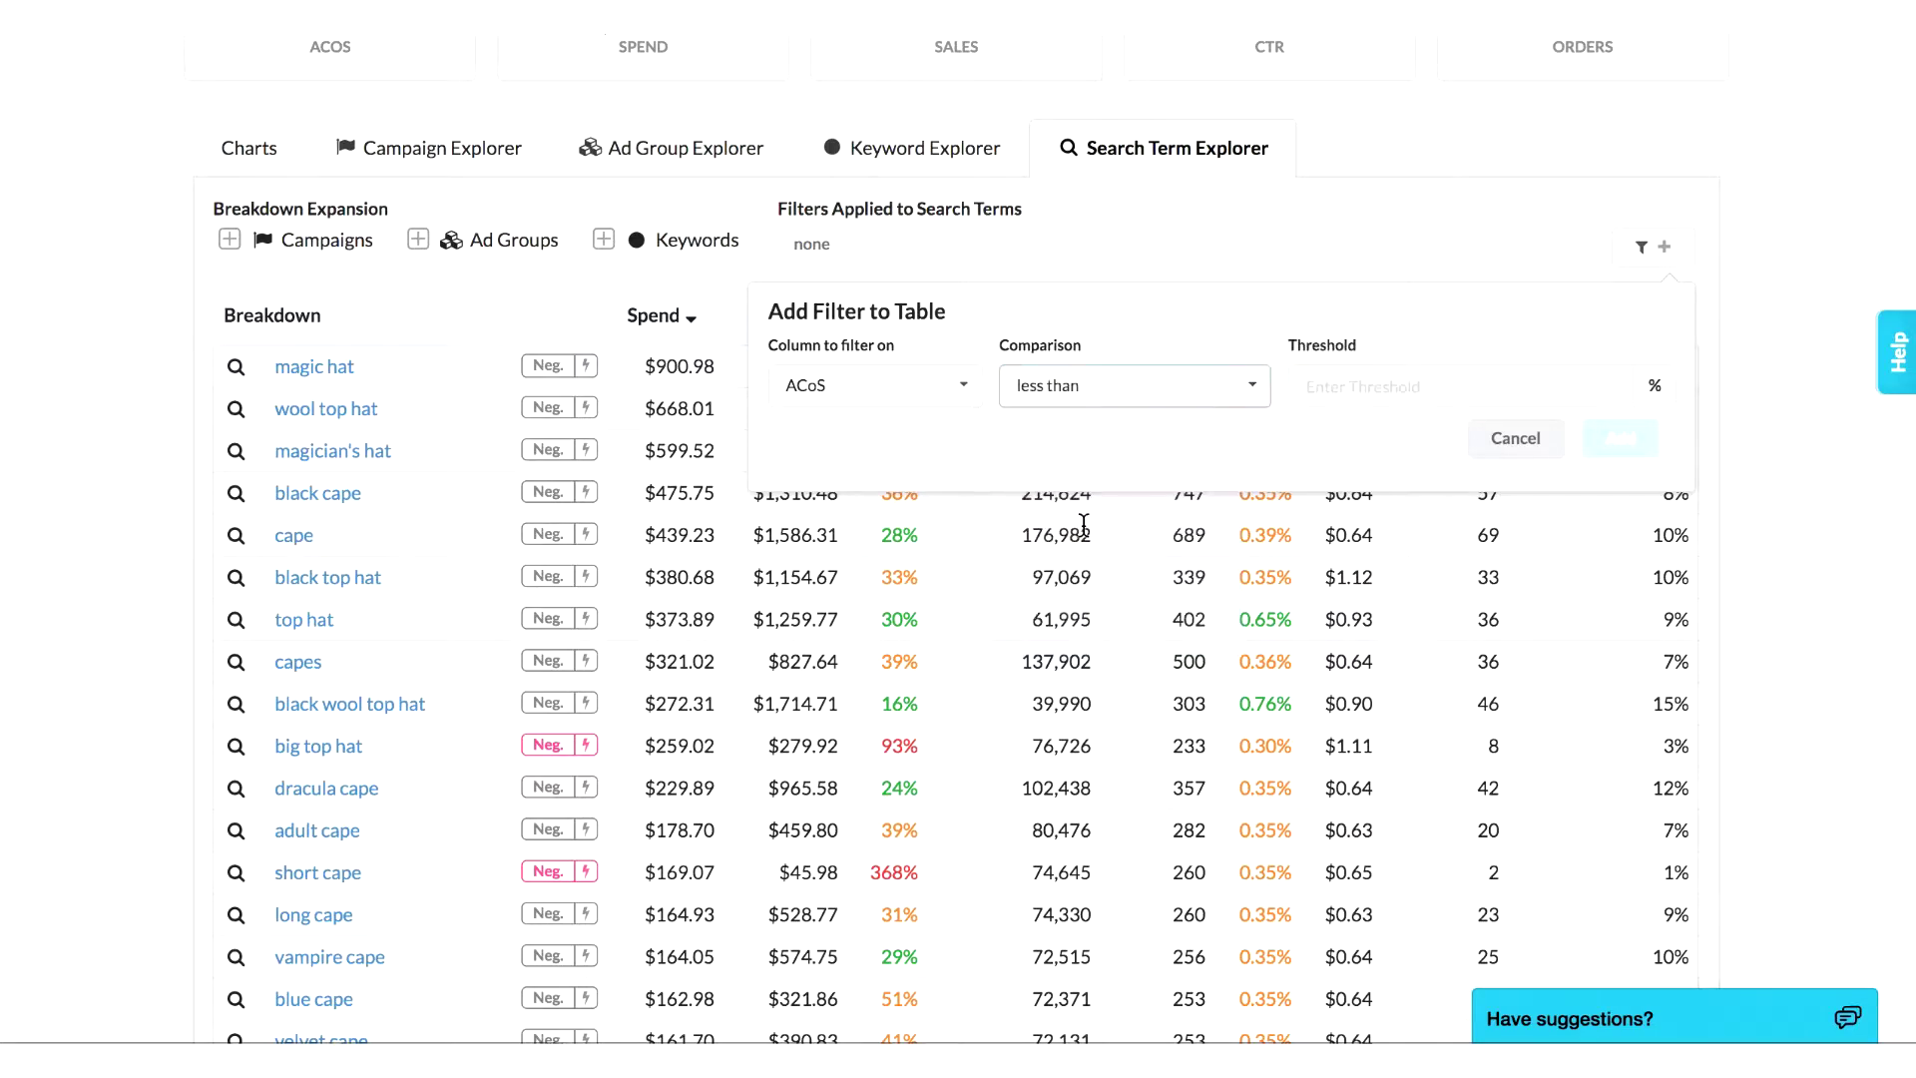
{"action": "left_click", "coordinate": [1341, 384]}
{"action": "type", "text": "25"}
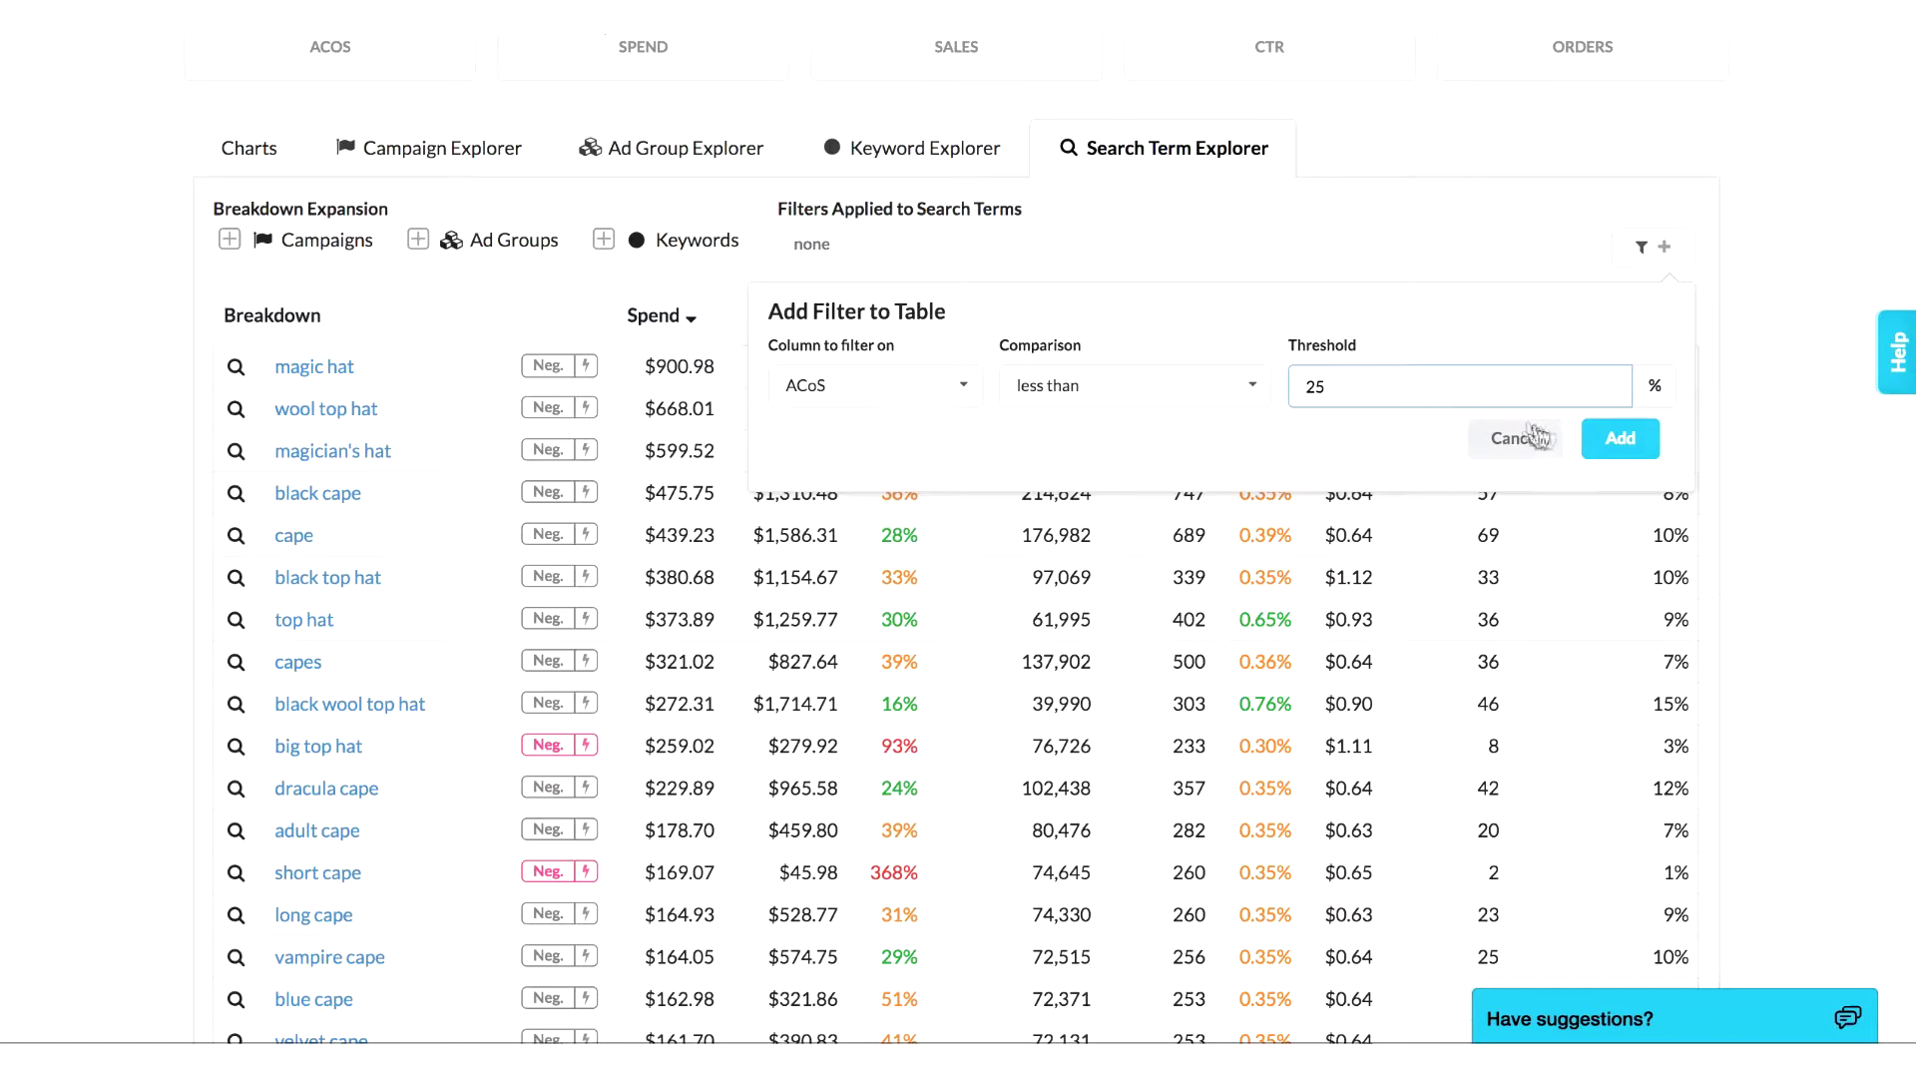
{"action": "left_click", "coordinate": [1617, 439]}
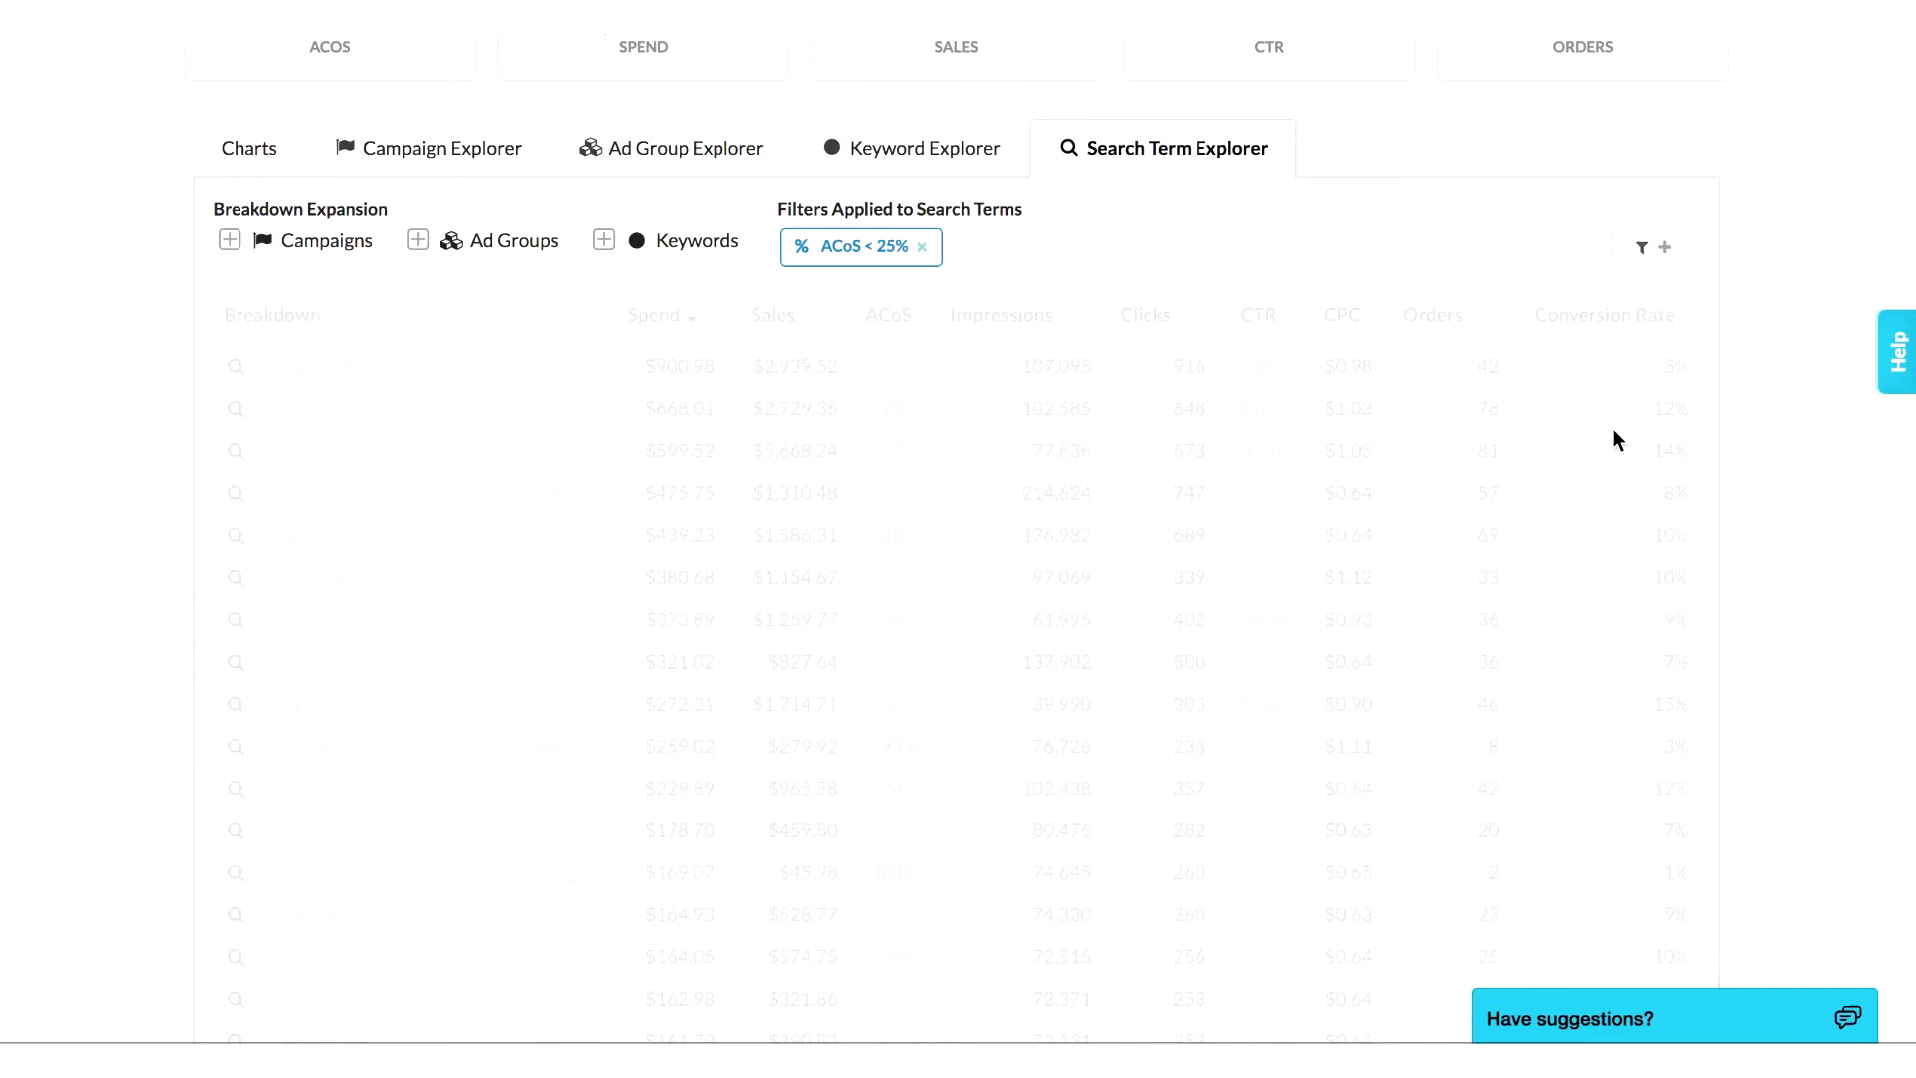
{"action": "left_click", "coordinate": [1661, 247]}
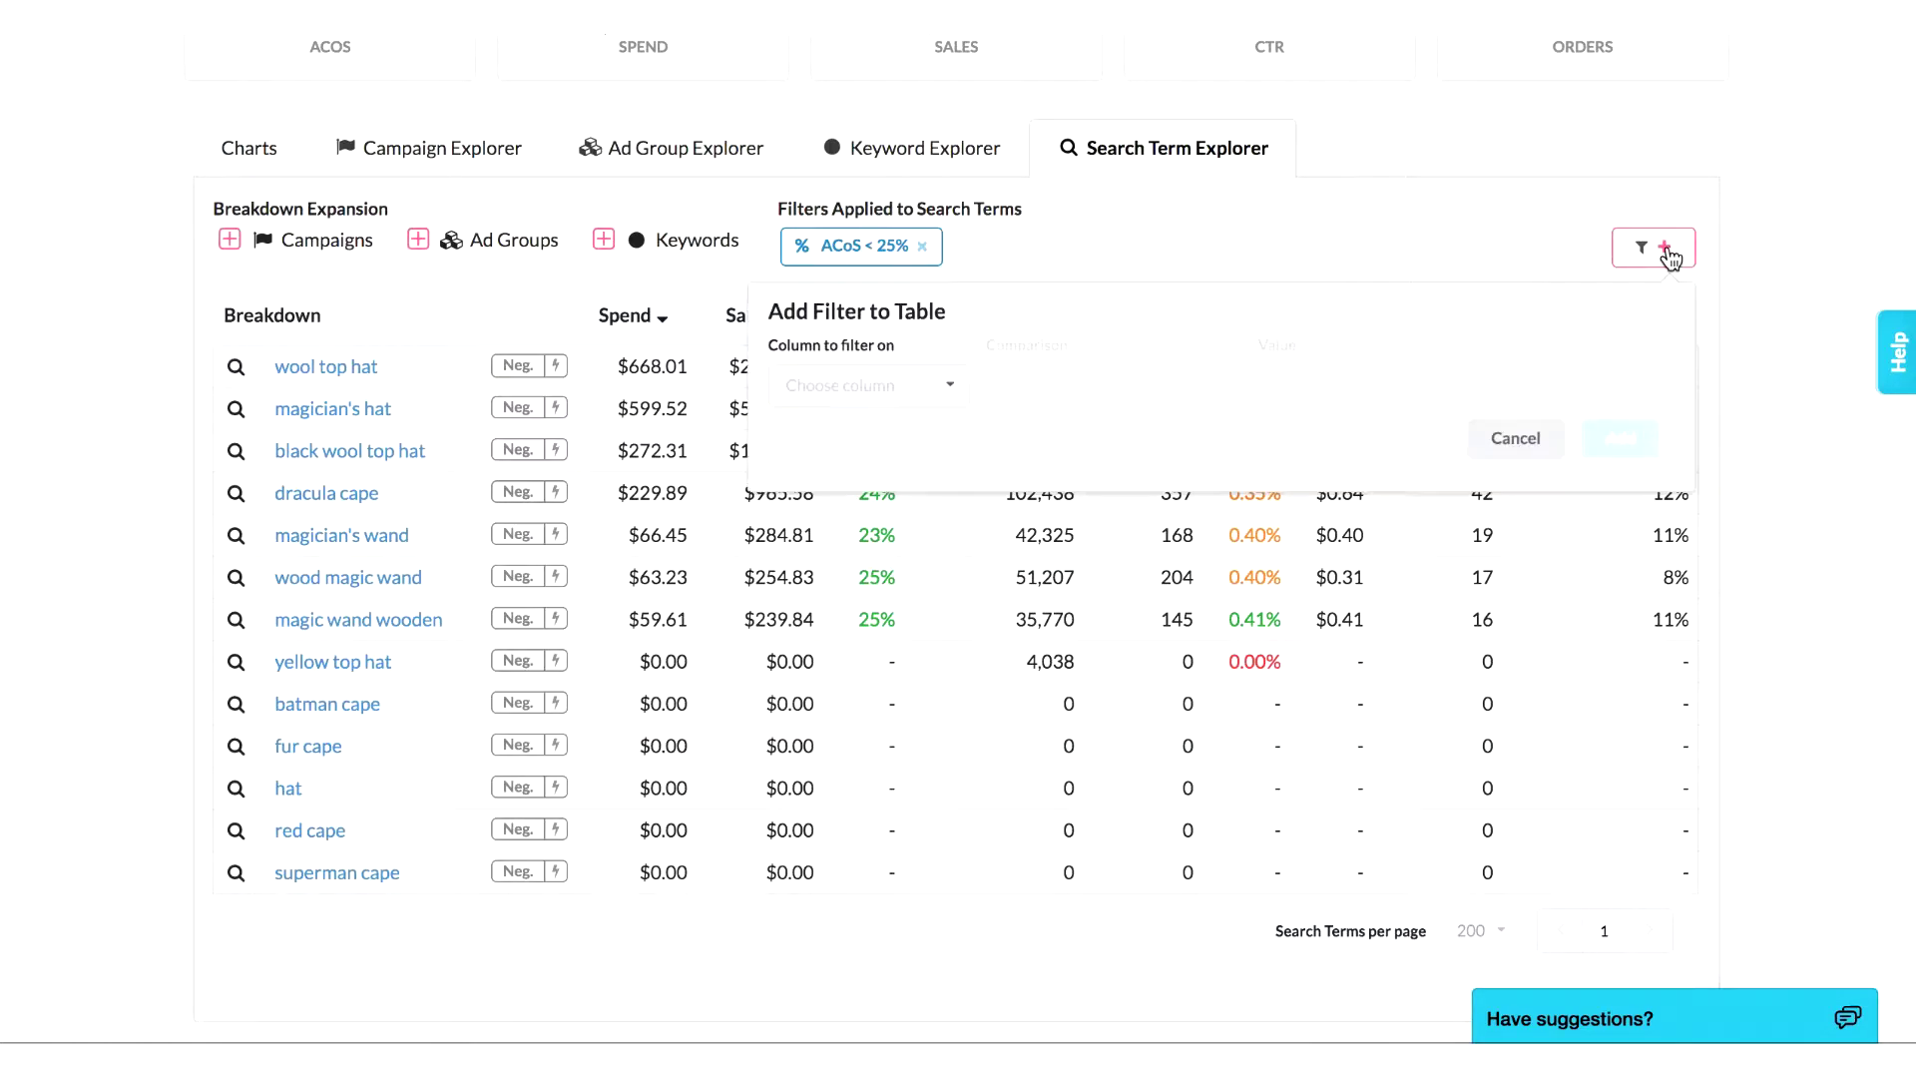
{"action": "left_click", "coordinate": [1516, 439]}
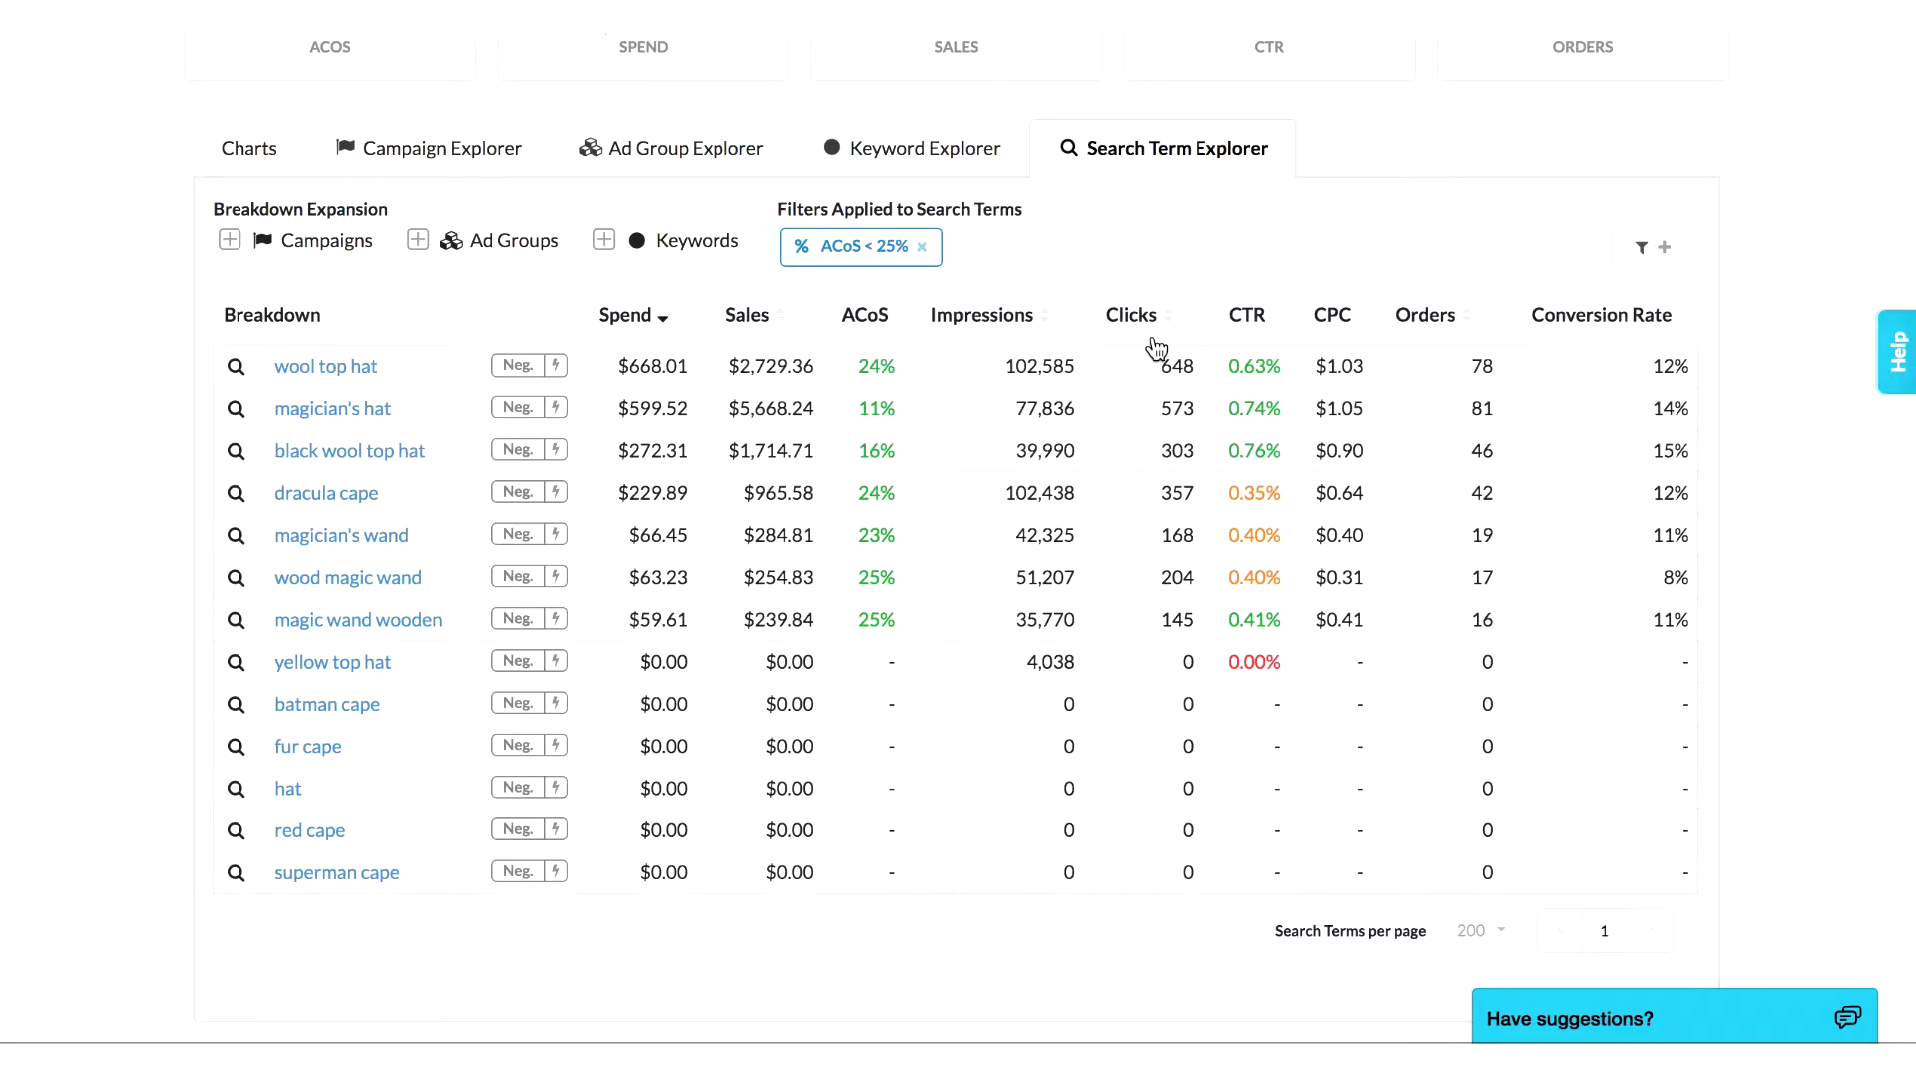
{"action": "left_click", "coordinate": [923, 247]}
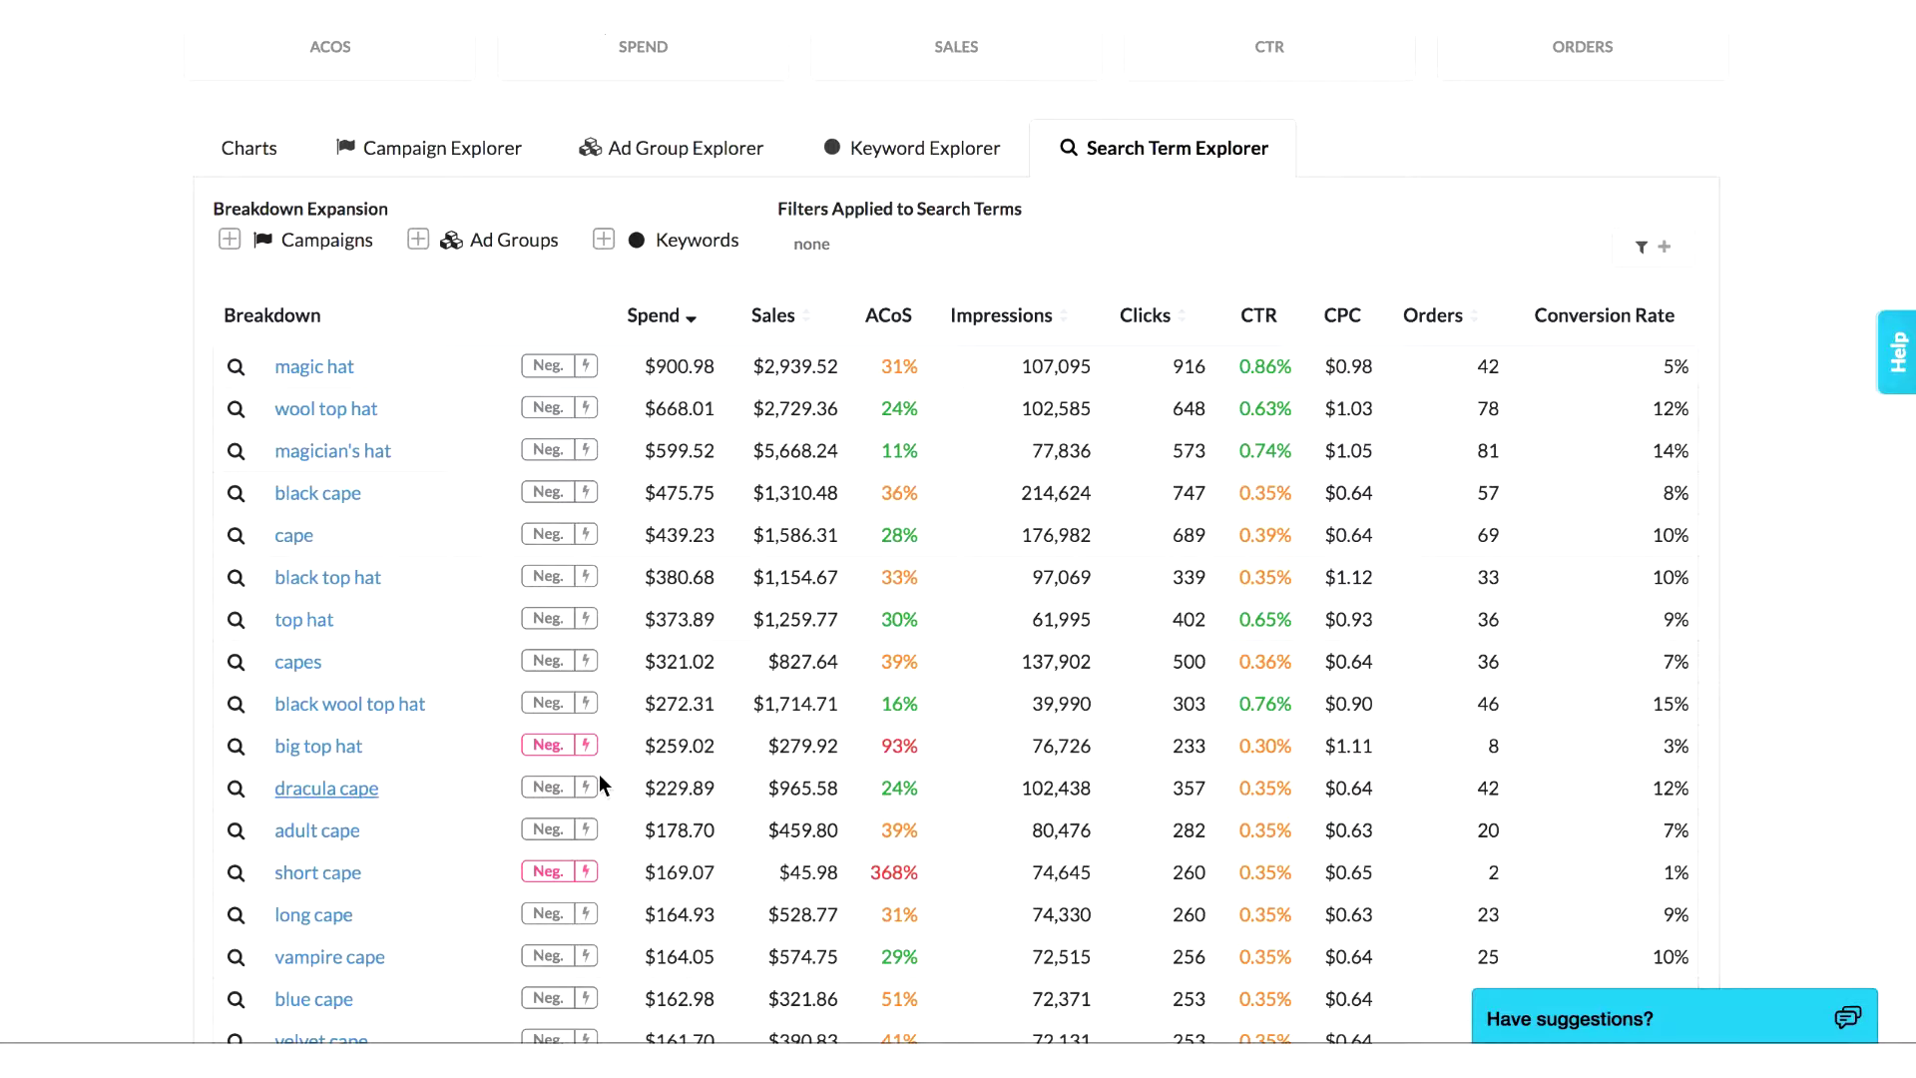
{"action": "left_click", "coordinate": [544, 664]}
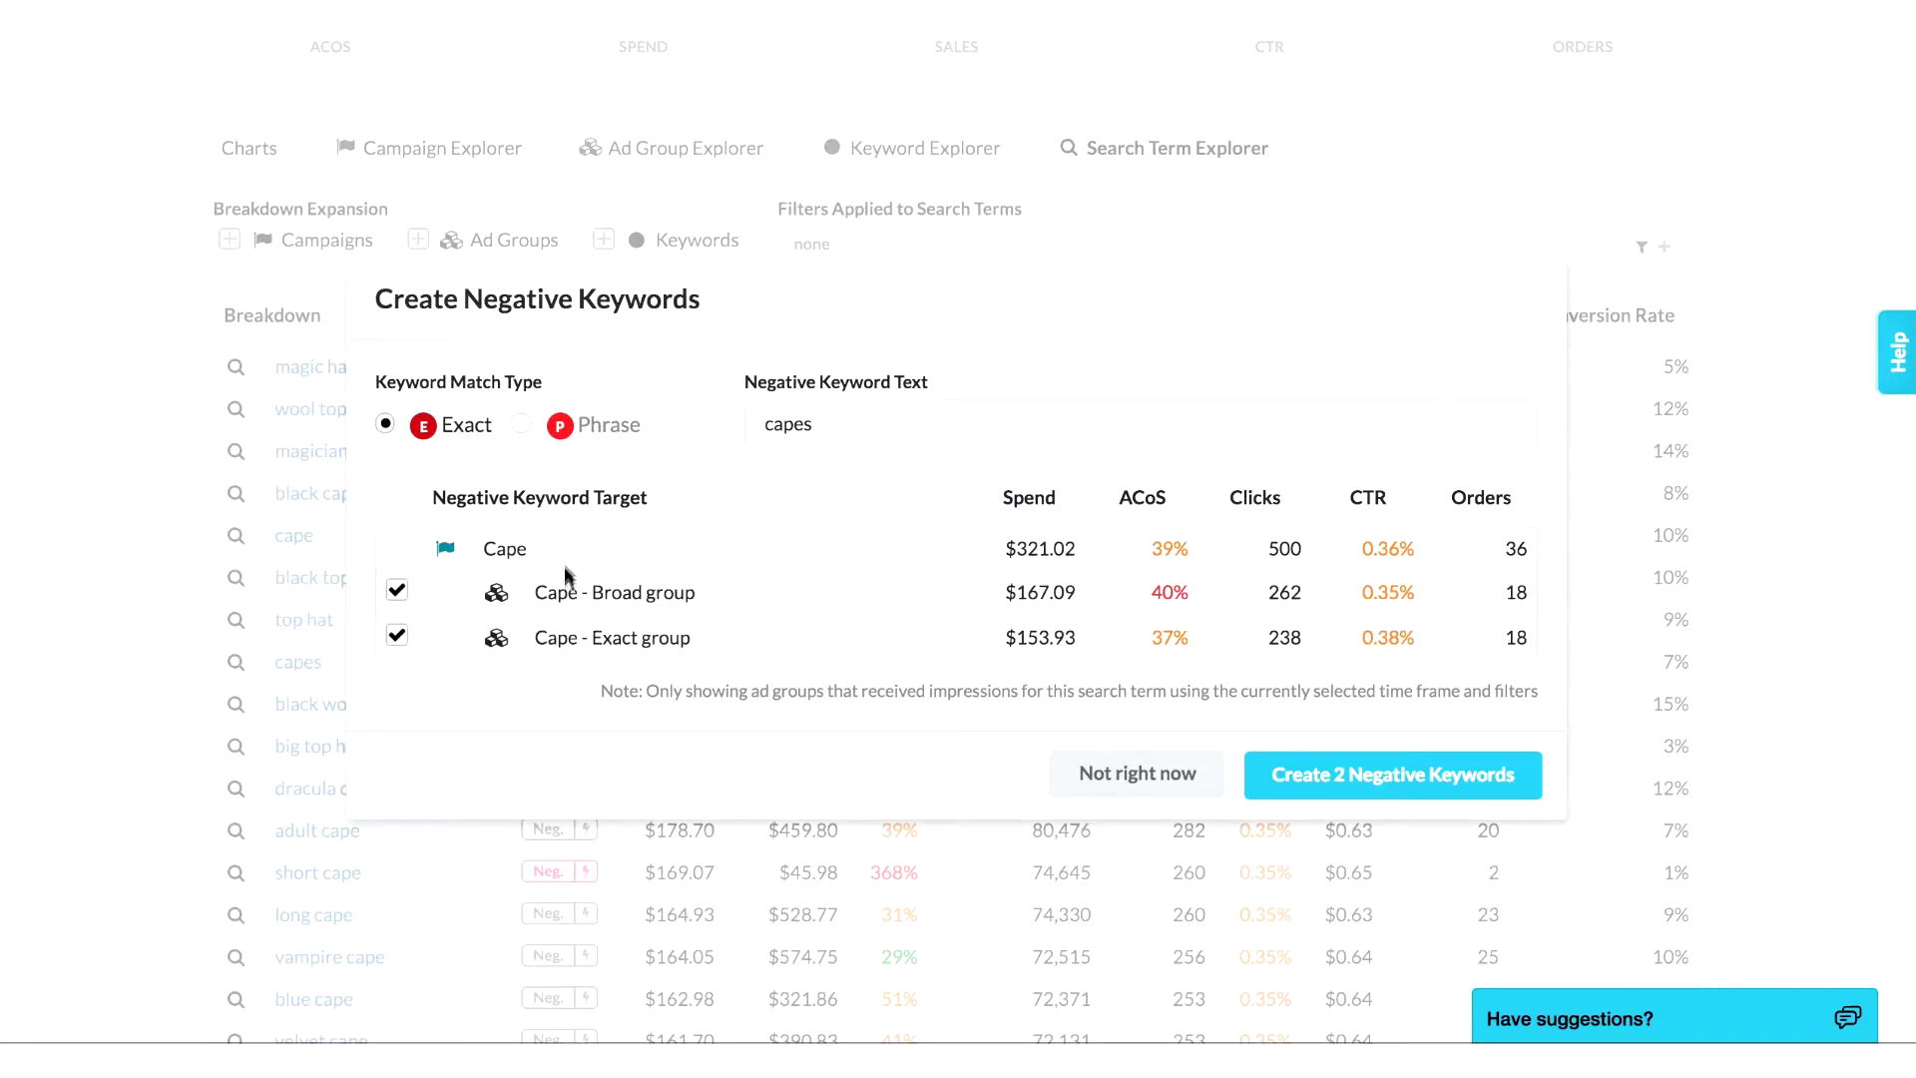
{"action": "left_click", "coordinate": [399, 644]}
{"action": "left_click", "coordinate": [399, 644]}
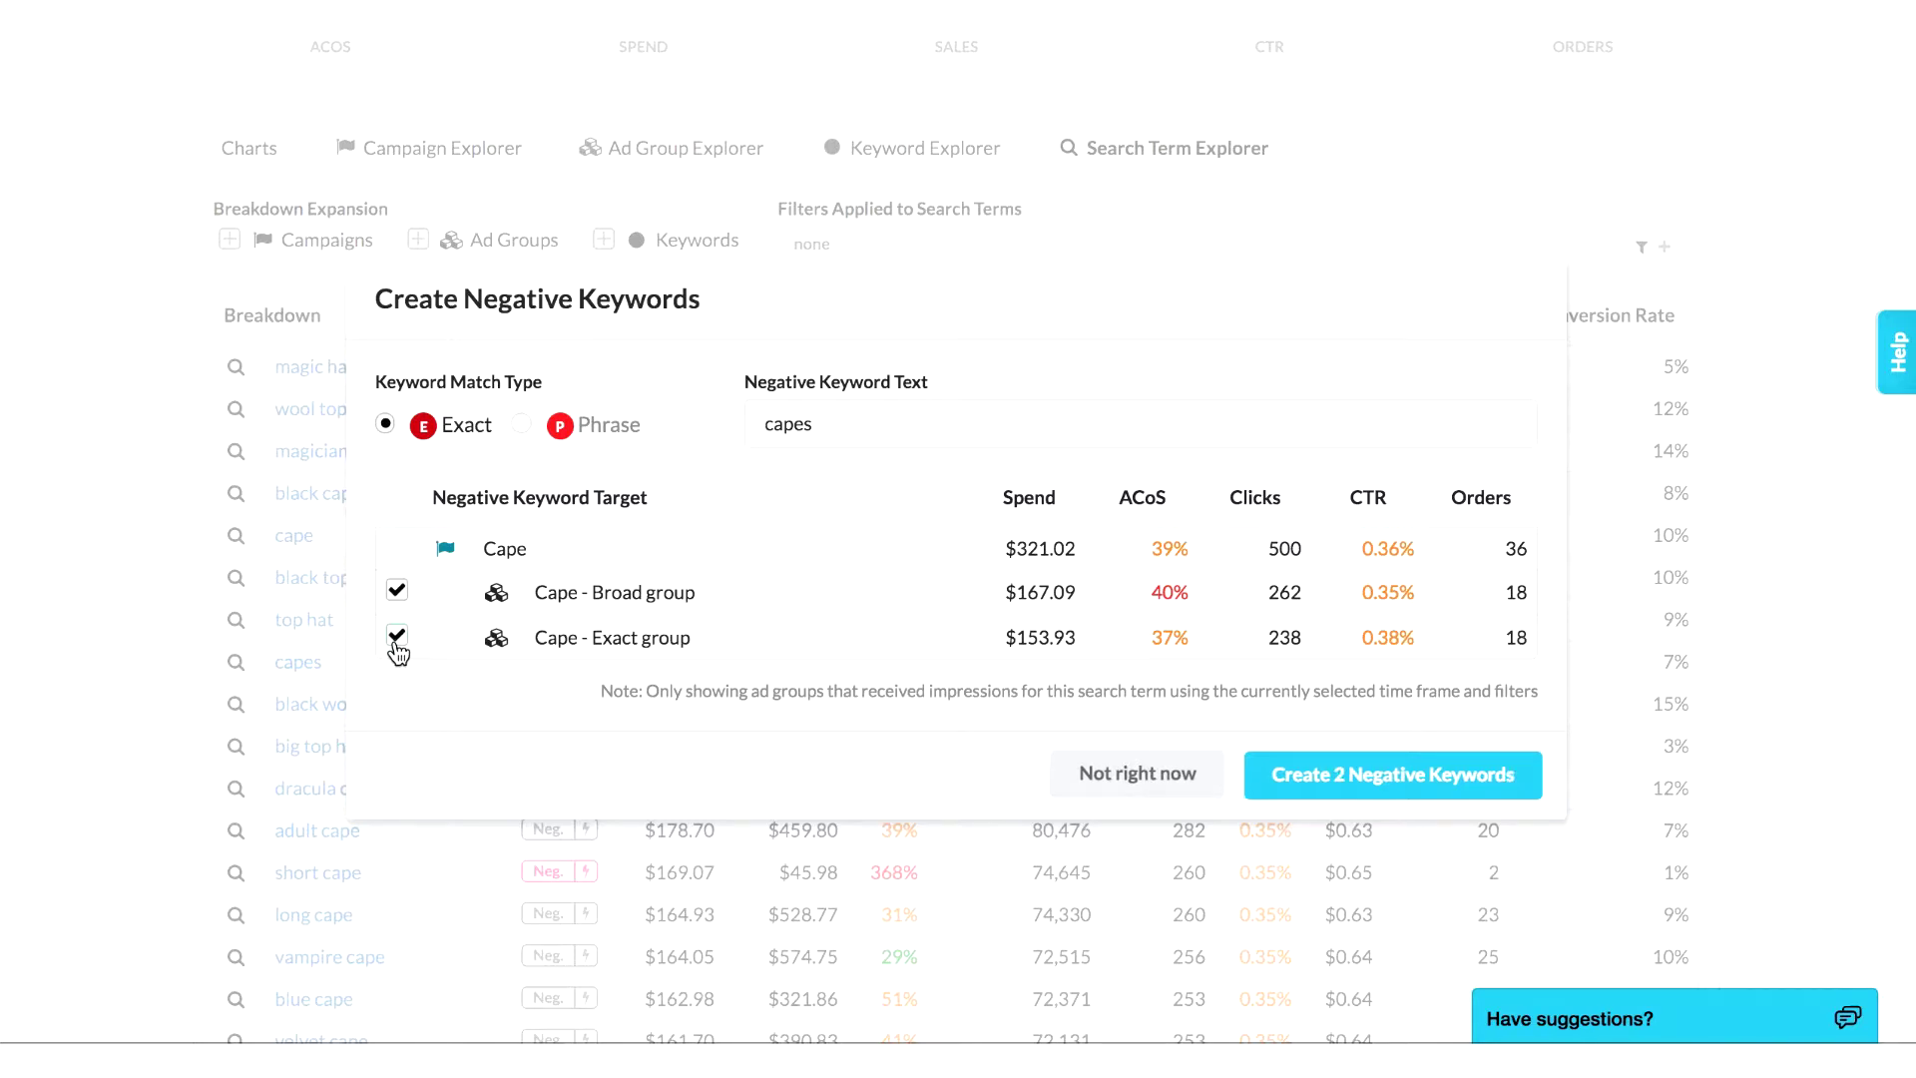
{"action": "left_click", "coordinate": [1106, 768]}
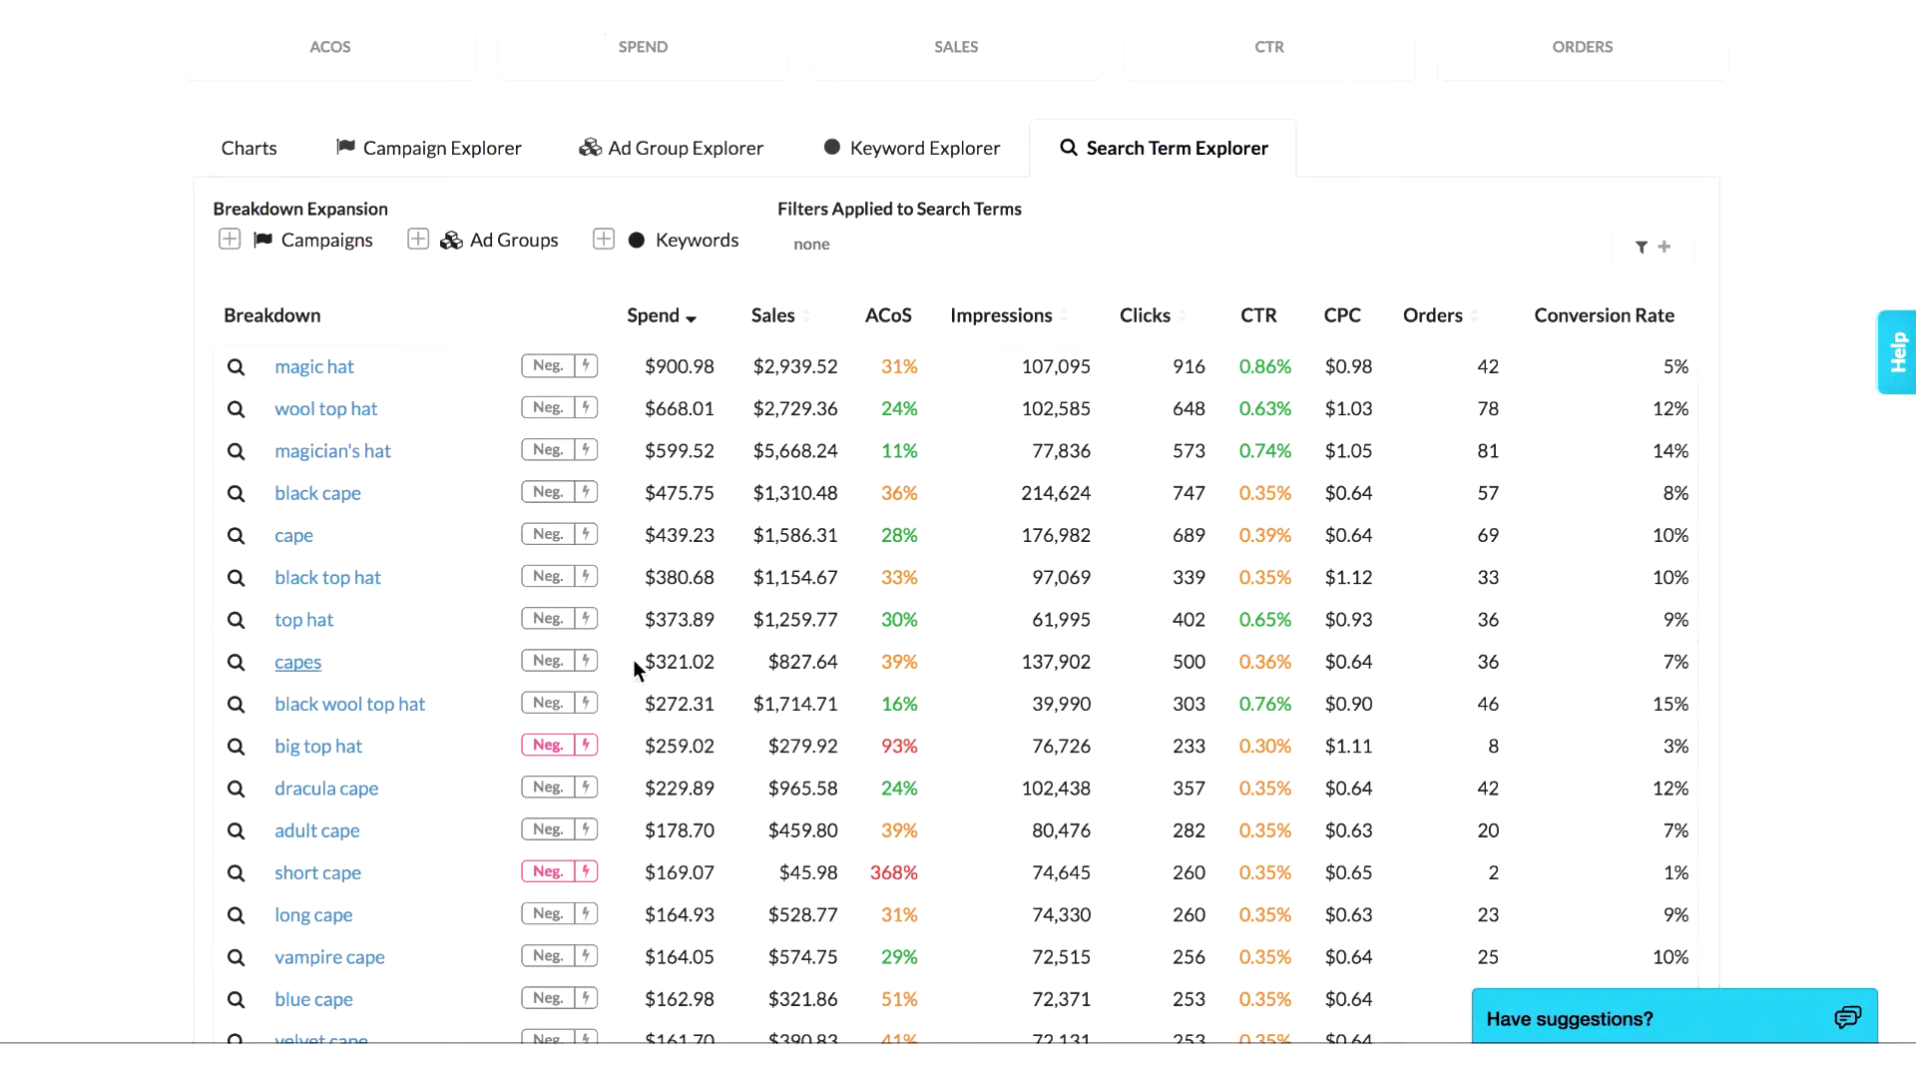
{"action": "scroll", "coordinate": [633, 658], "scroll_direction": "up", "scroll_amount": 3}
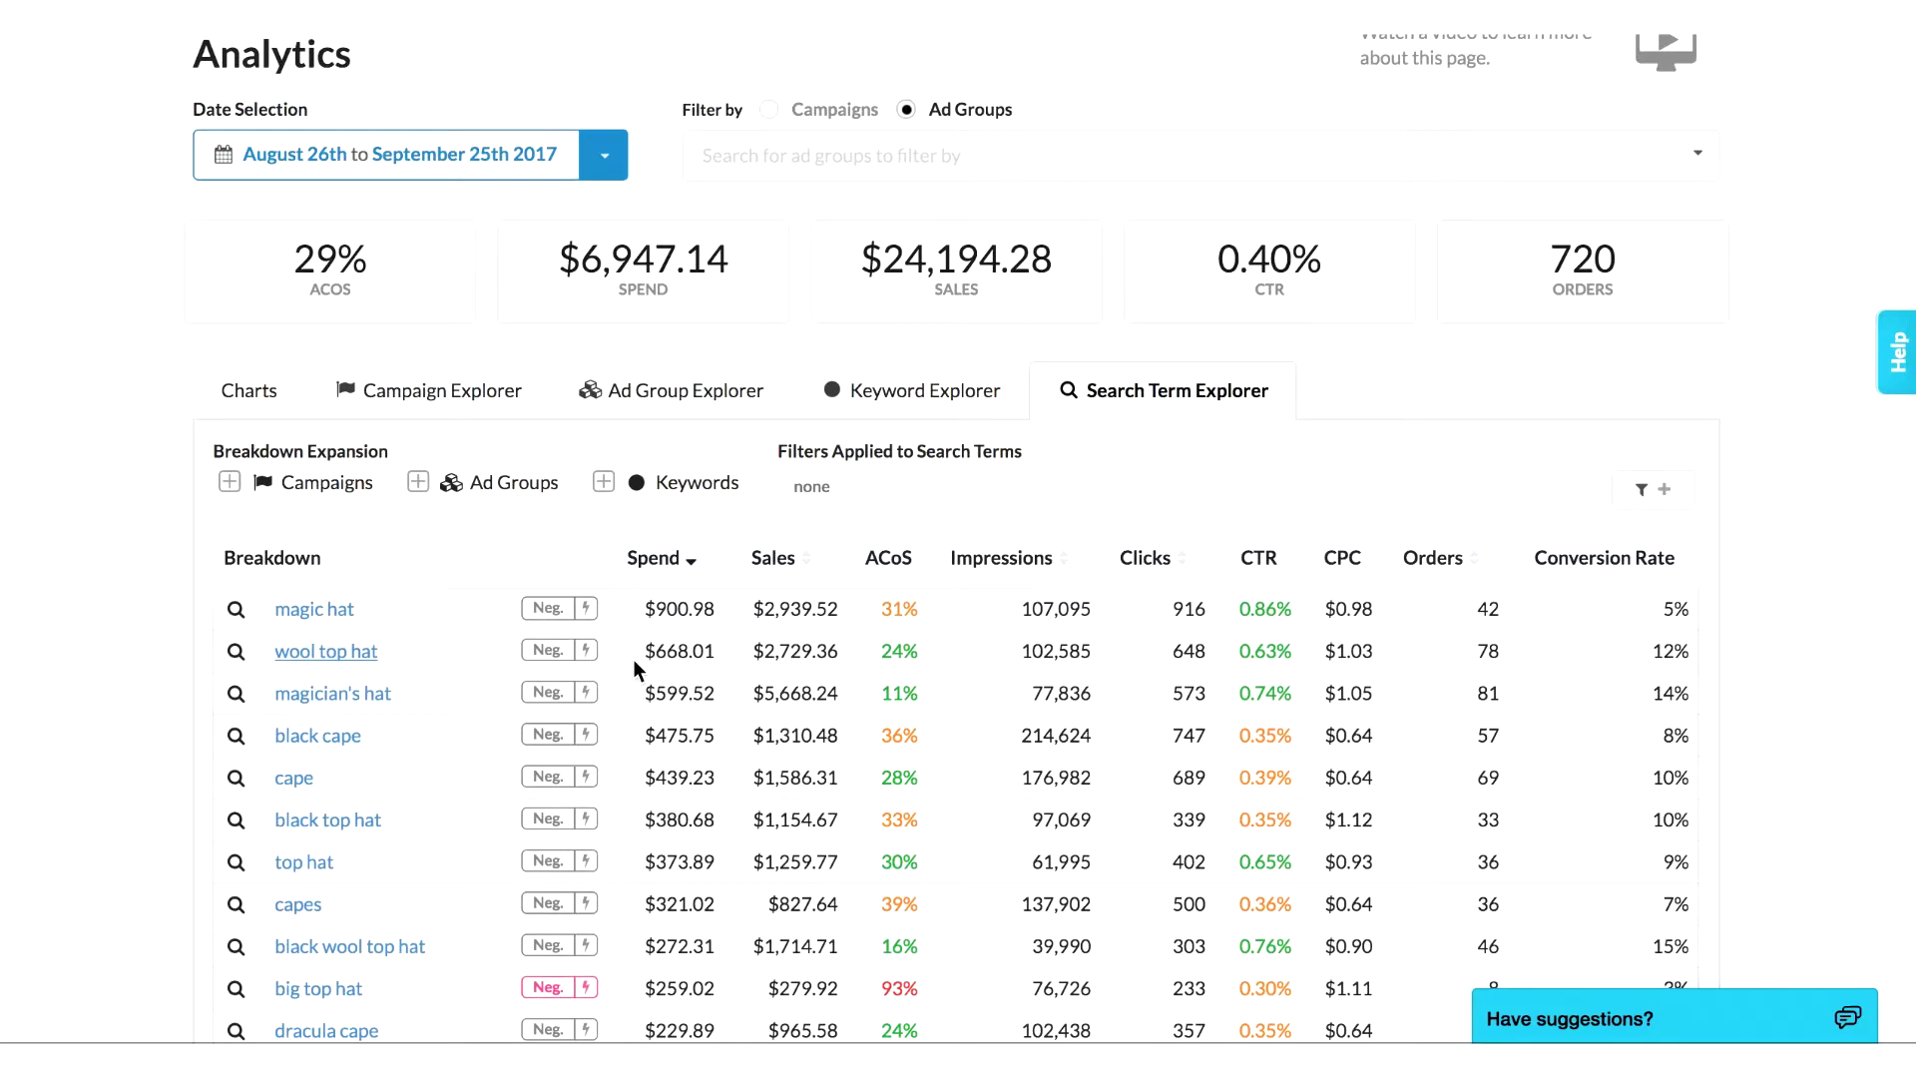
{"action": "scroll", "coordinate": [634, 667], "scroll_direction": "down", "scroll_amount": 2}
{"action": "scroll", "coordinate": [635, 667], "scroll_direction": "down", "scroll_amount": 3}
{"action": "scroll", "coordinate": [633, 668], "scroll_direction": "down", "scroll_amount": 2}
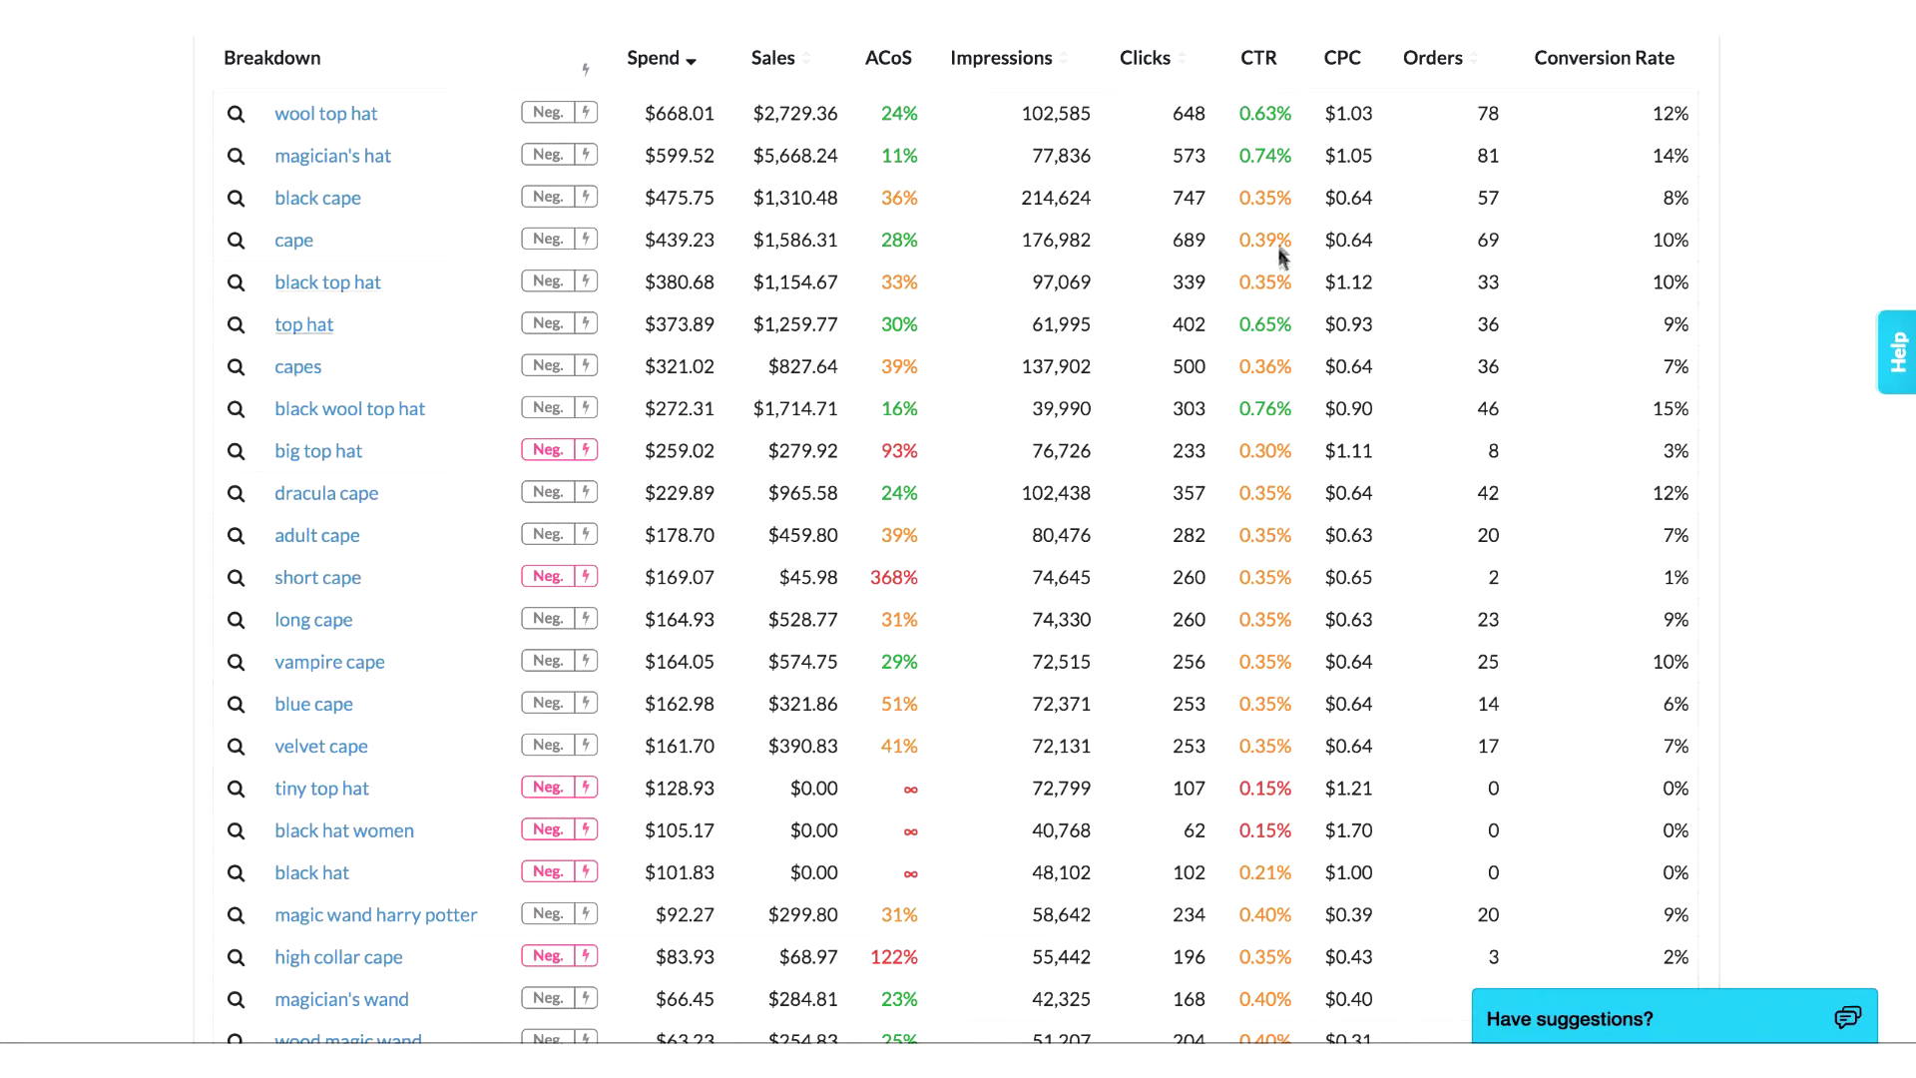
{"action": "scroll", "coordinate": [1268, 162], "scroll_direction": "up", "scroll_amount": 5}
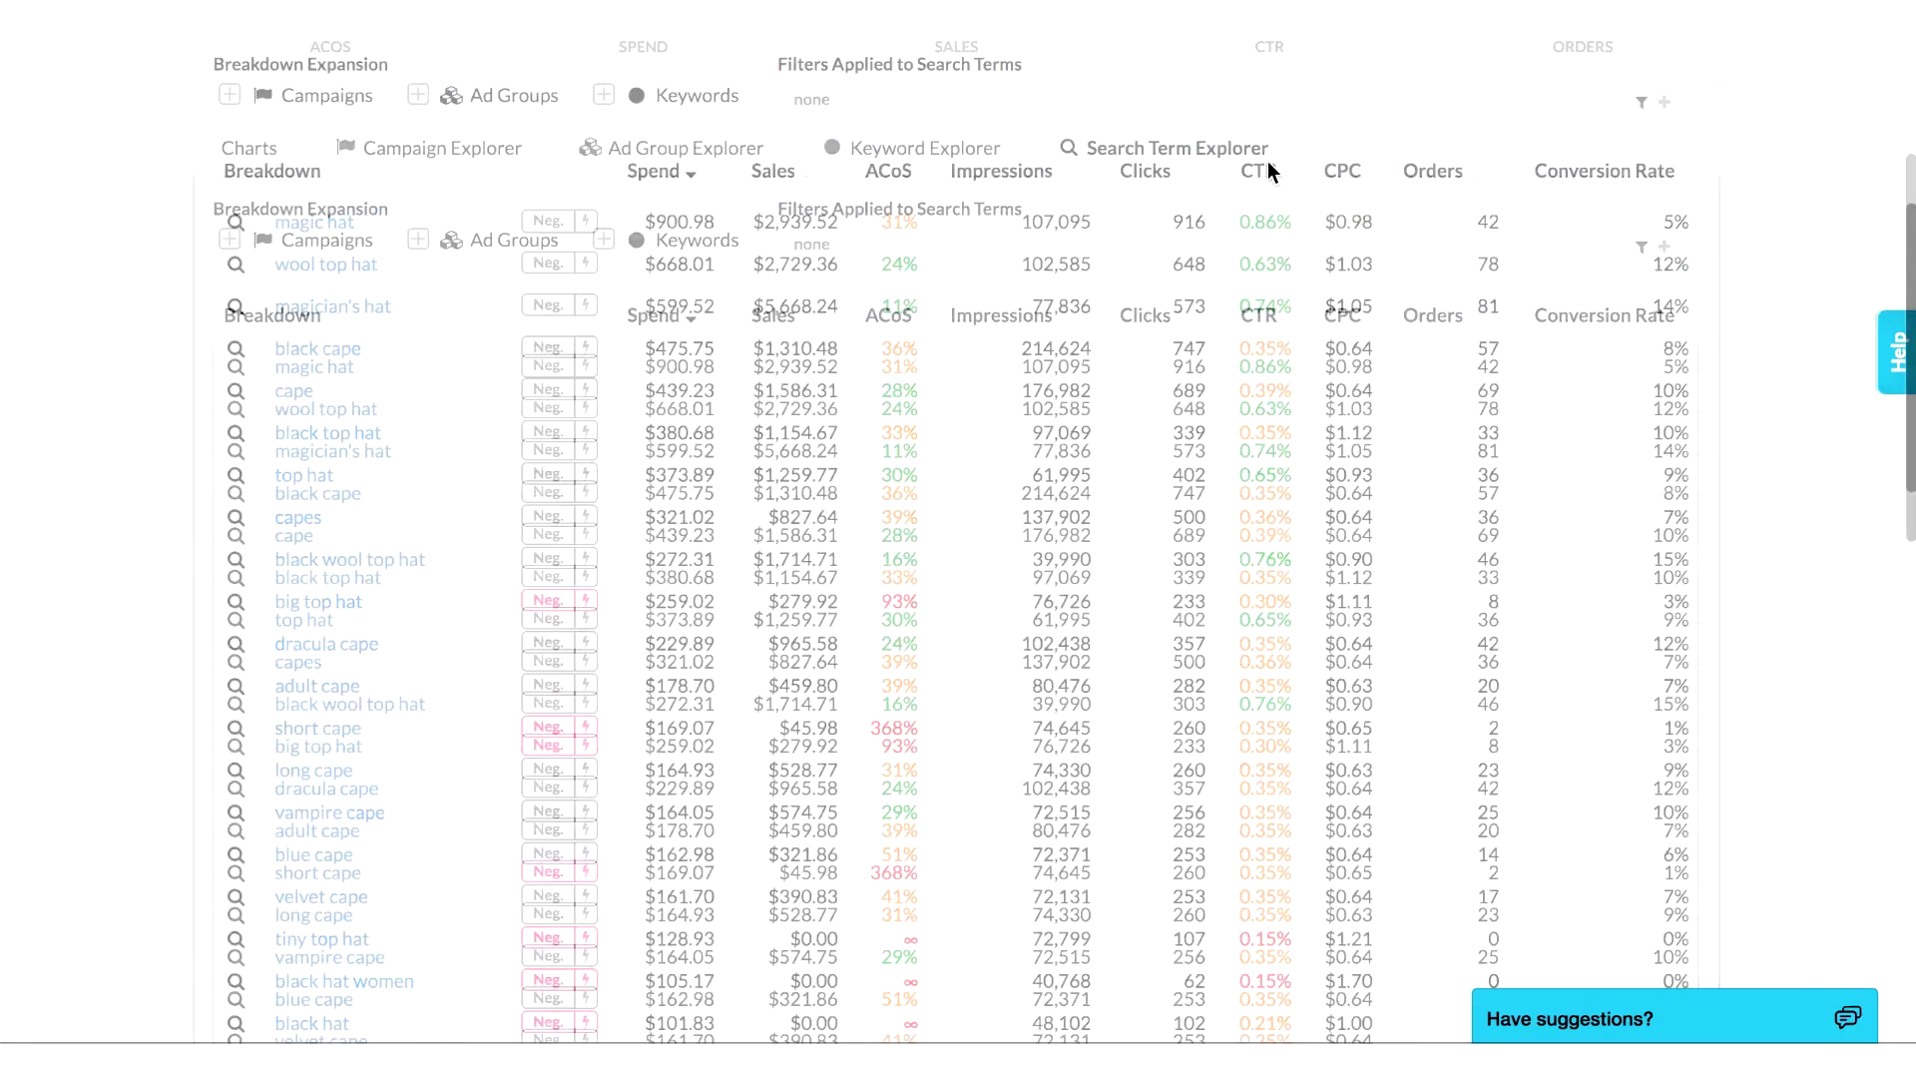
{"action": "scroll", "coordinate": [1269, 162], "scroll_direction": "up", "scroll_amount": 3}
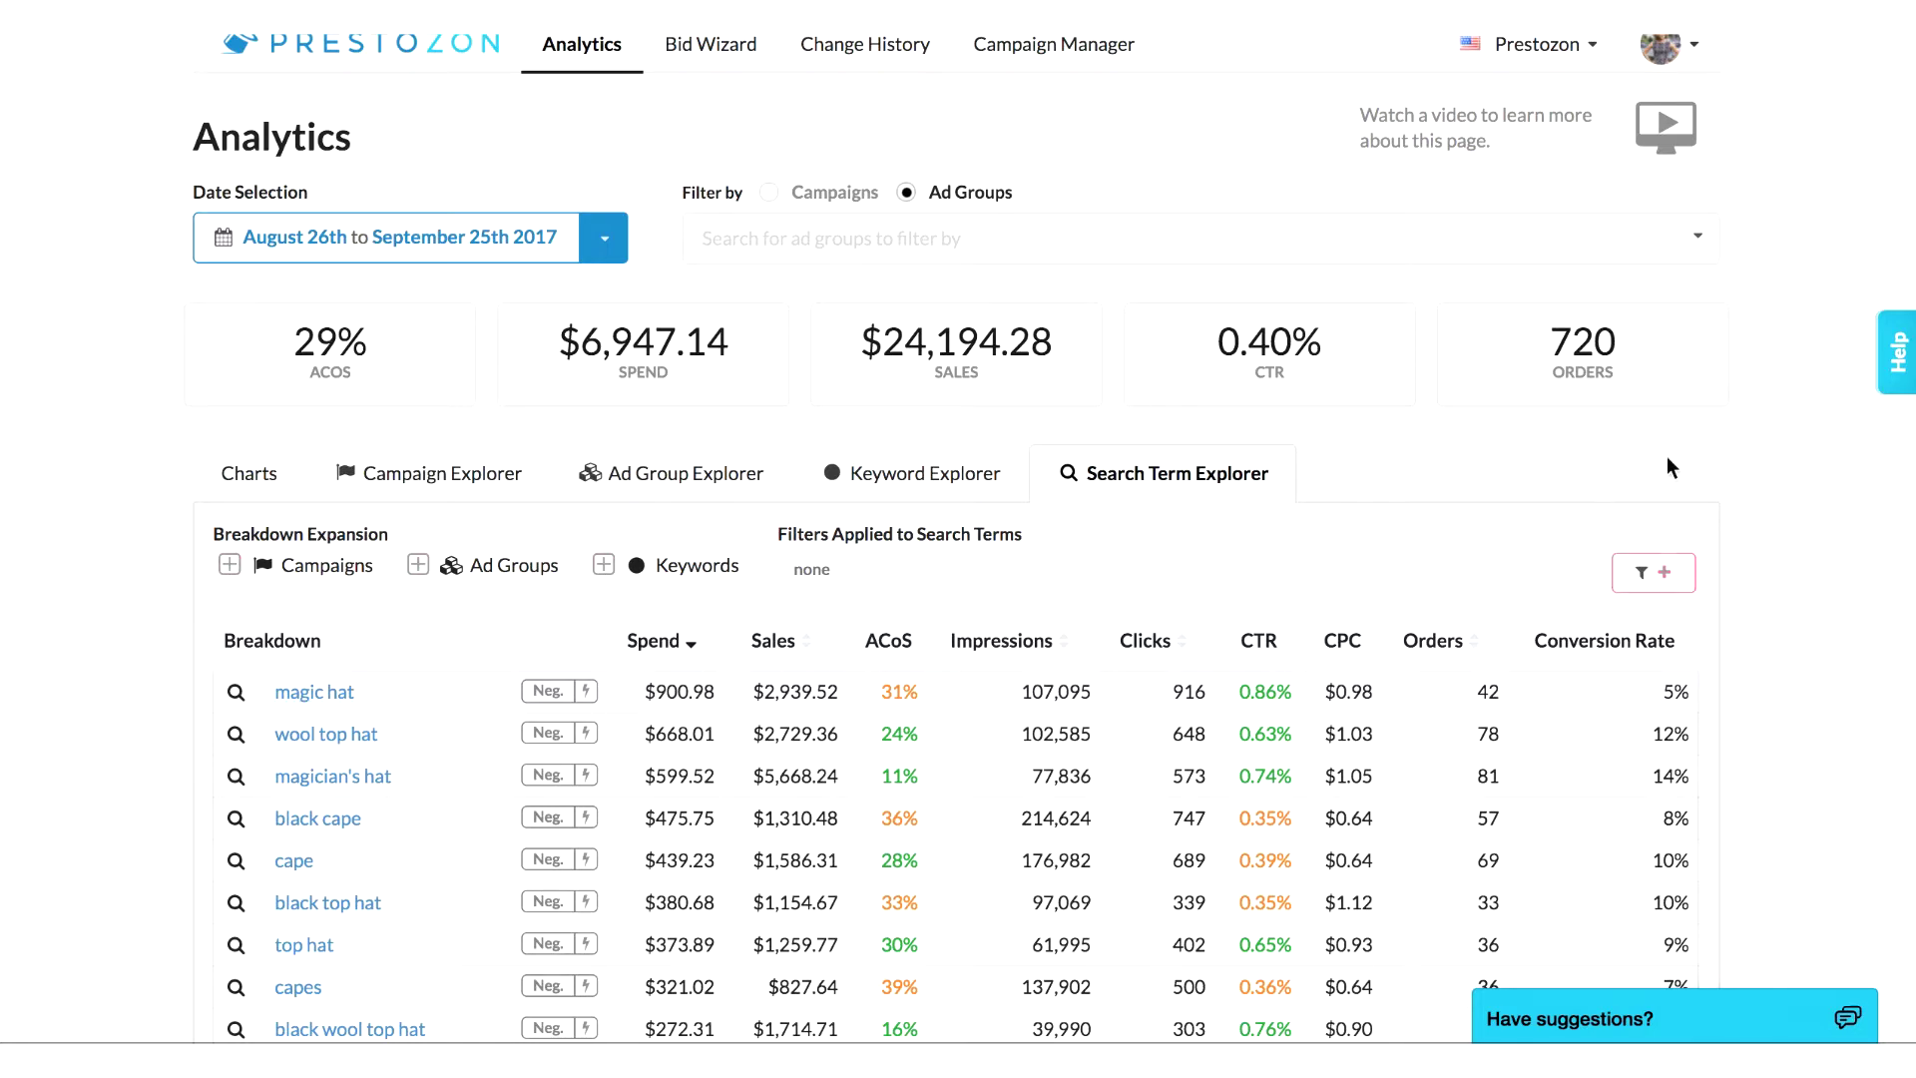
Open the Help support form with its knowledge-base article search
{"action": "left_click", "coordinate": [1894, 351]}
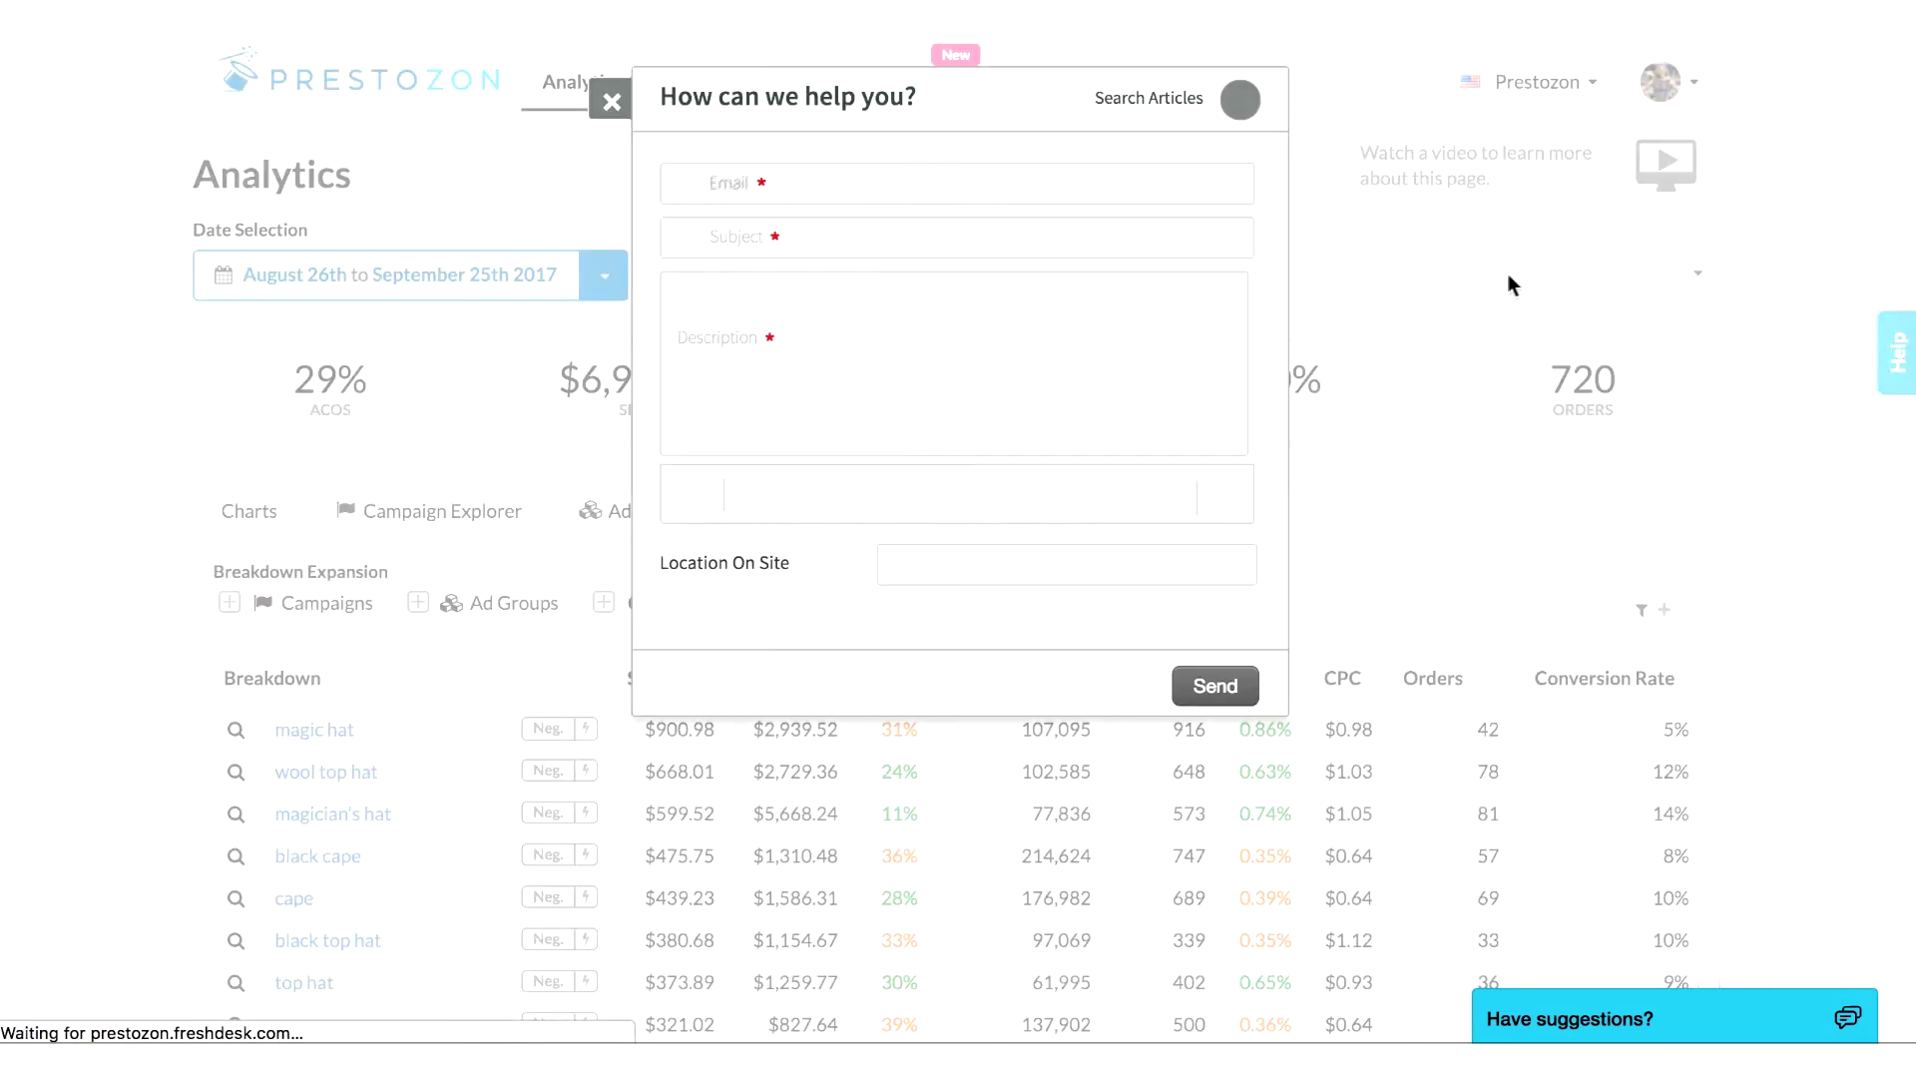
{"action": "left_click", "coordinate": [1186, 101]}
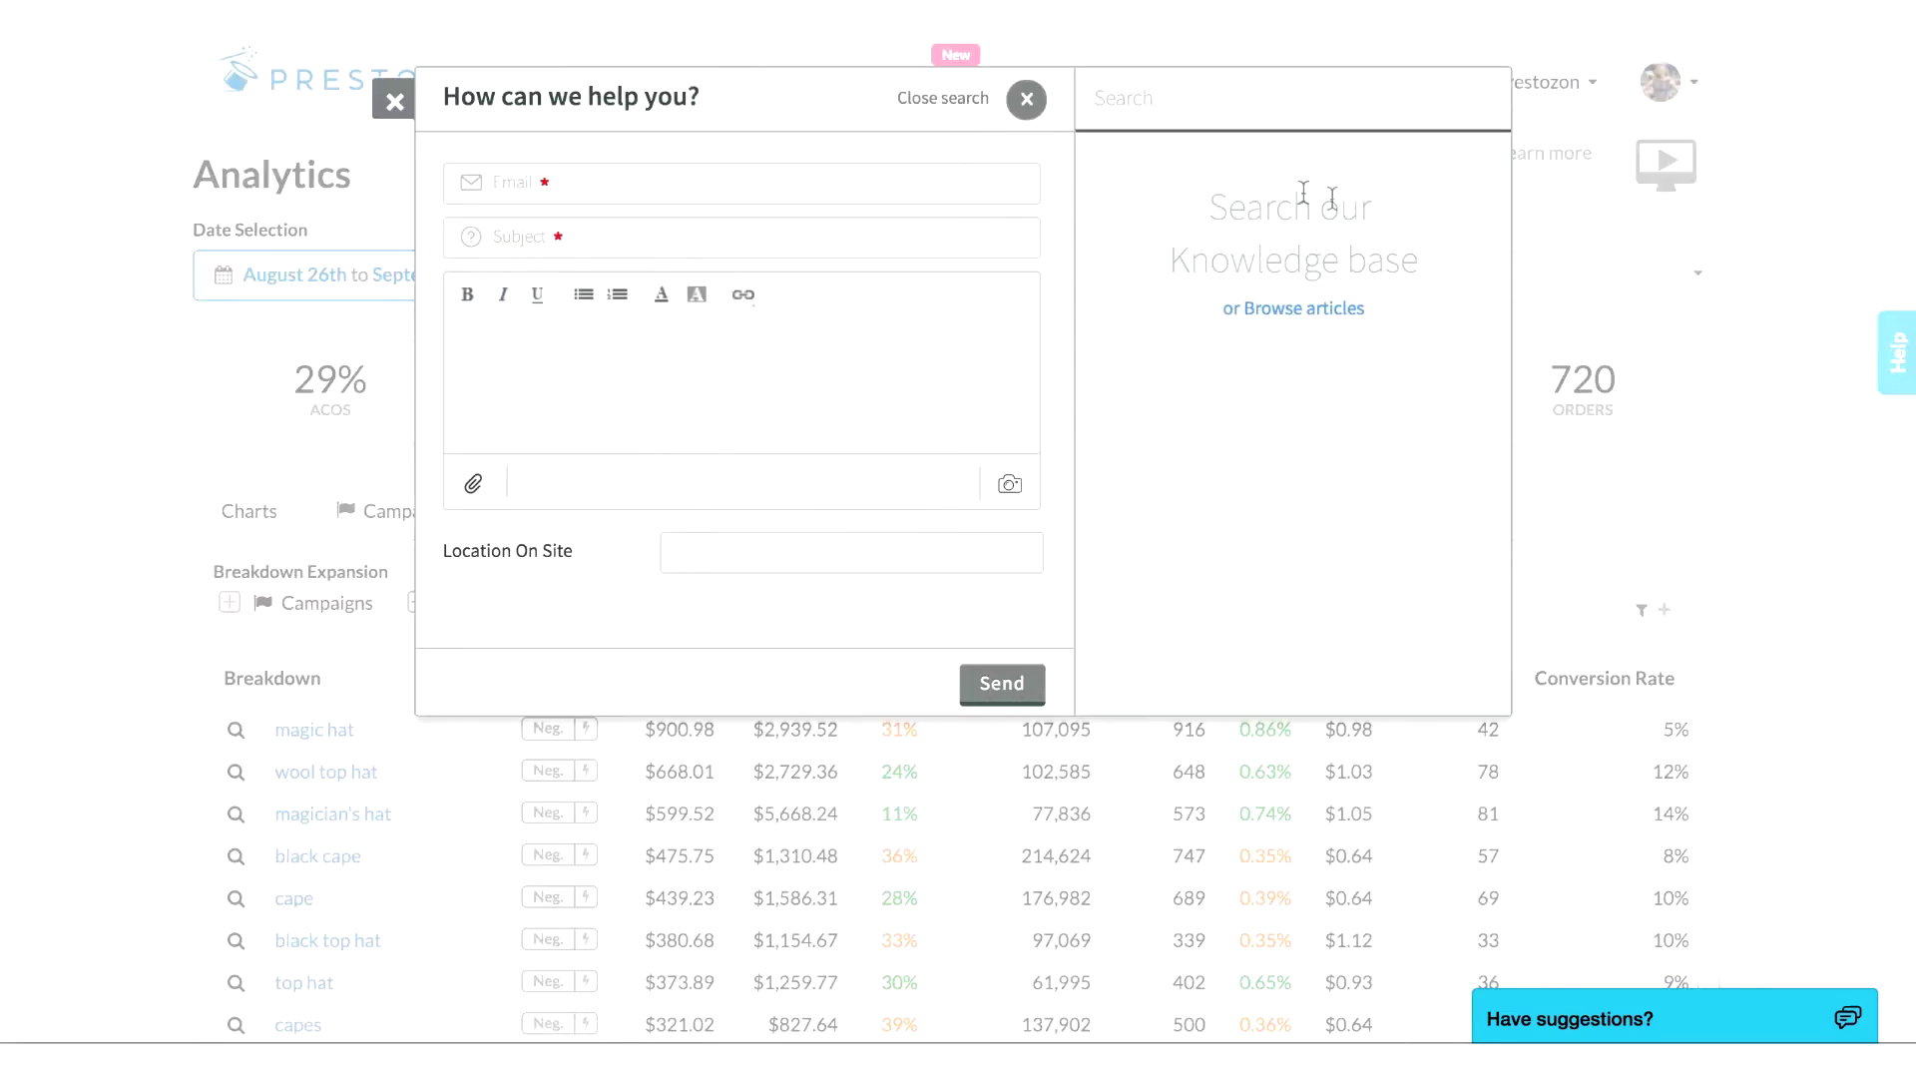